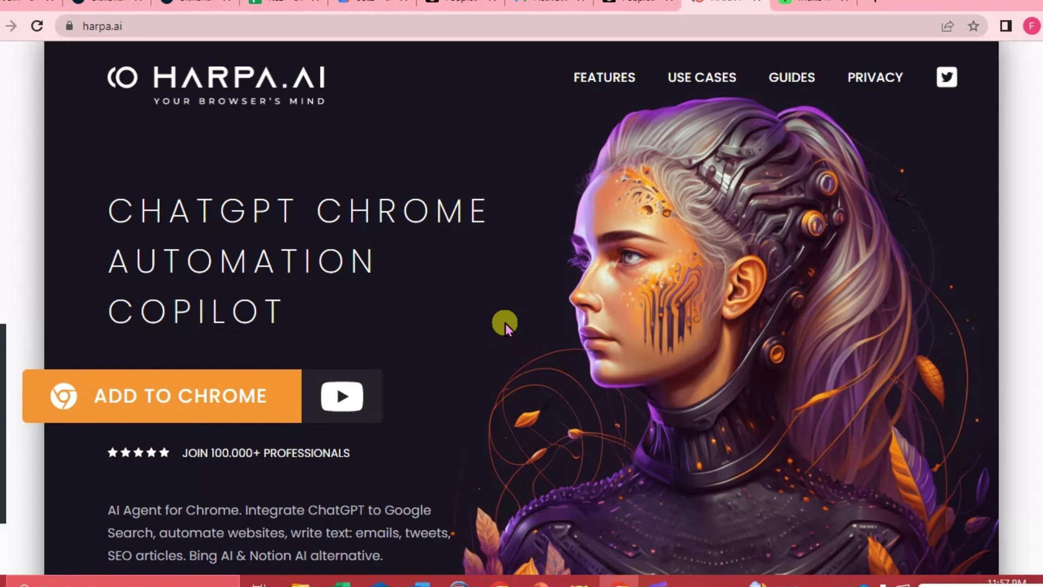
- Browse the zoomed-in harpa.ai page, then switch to the Linktree 'Make it rain' Instagram article tab
scroll(505, 323, down, 10)
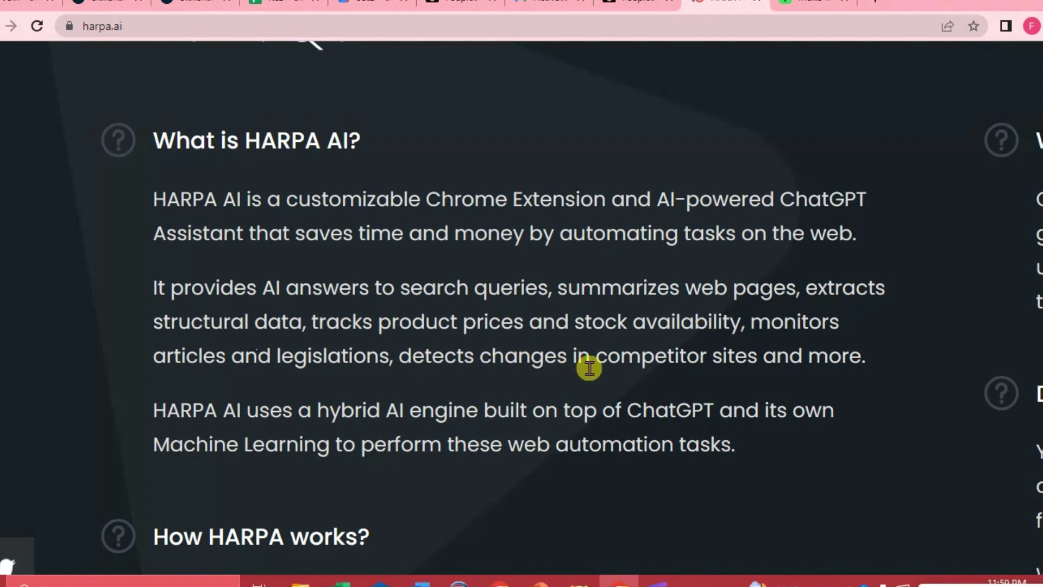
scroll(598, 399, down, 3)
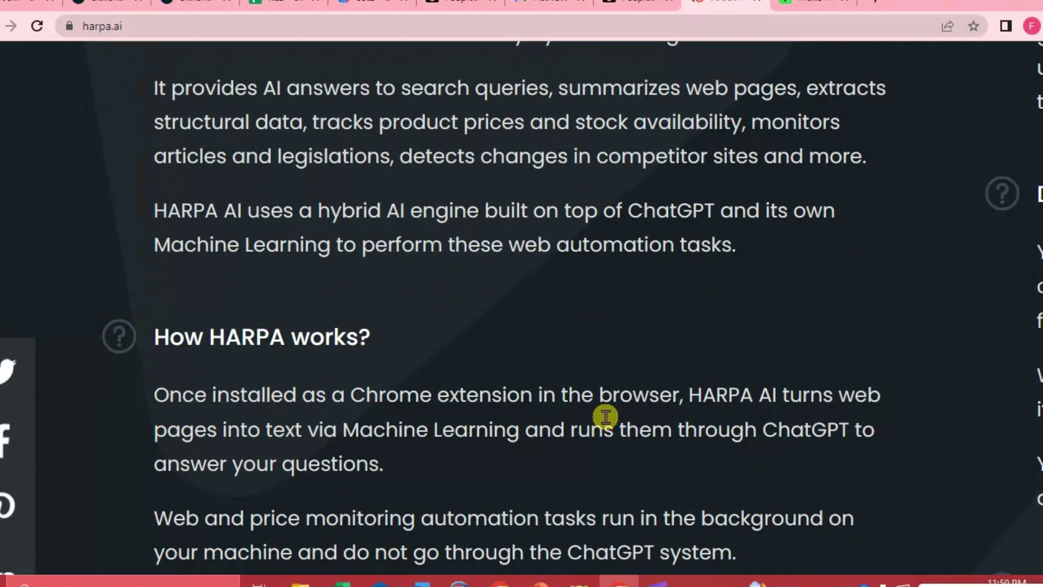
scroll(606, 417, down, 2)
key(ctrl+plus)
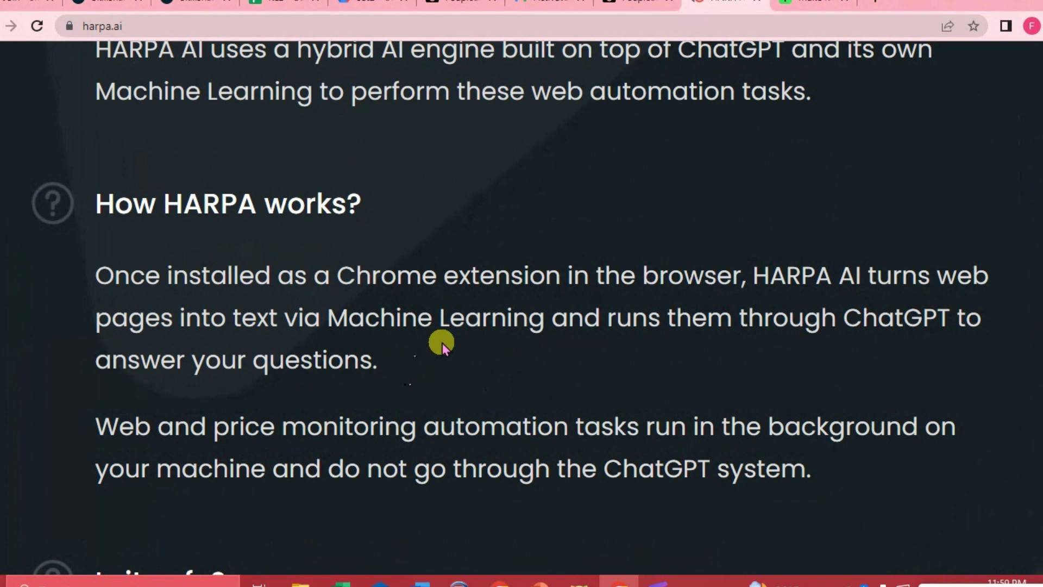
scroll(322, 312, up, 10)
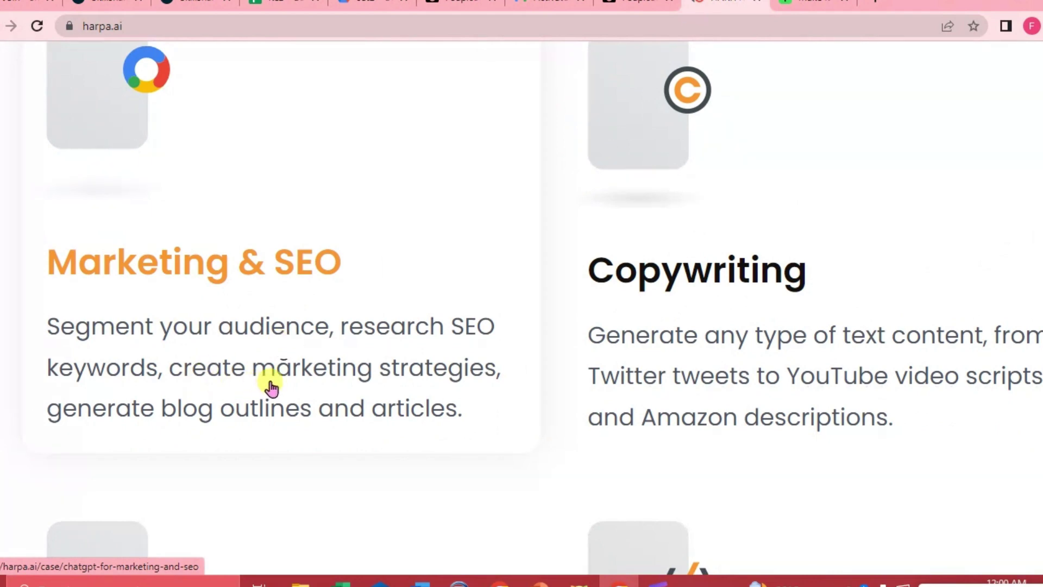
scroll(305, 412, down, 3)
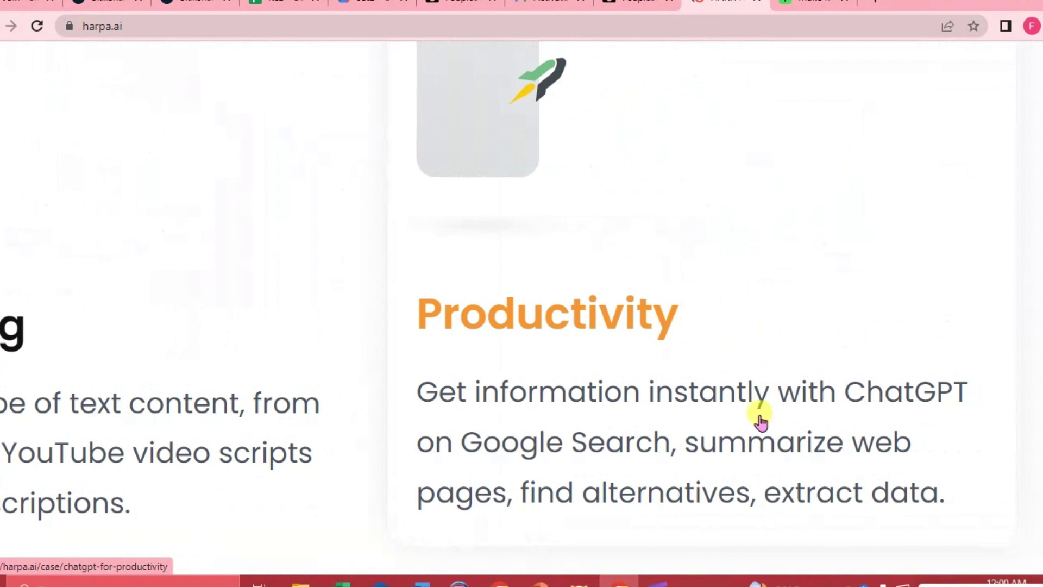
scroll(652, 500, down, 2)
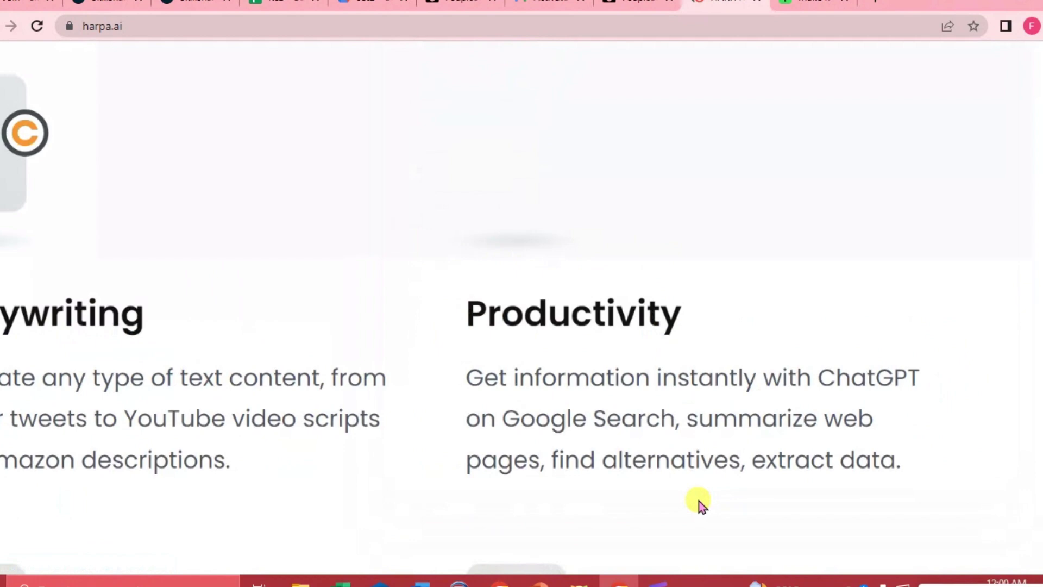
scroll(698, 502, down, 3)
scroll(198, 342, up, 1)
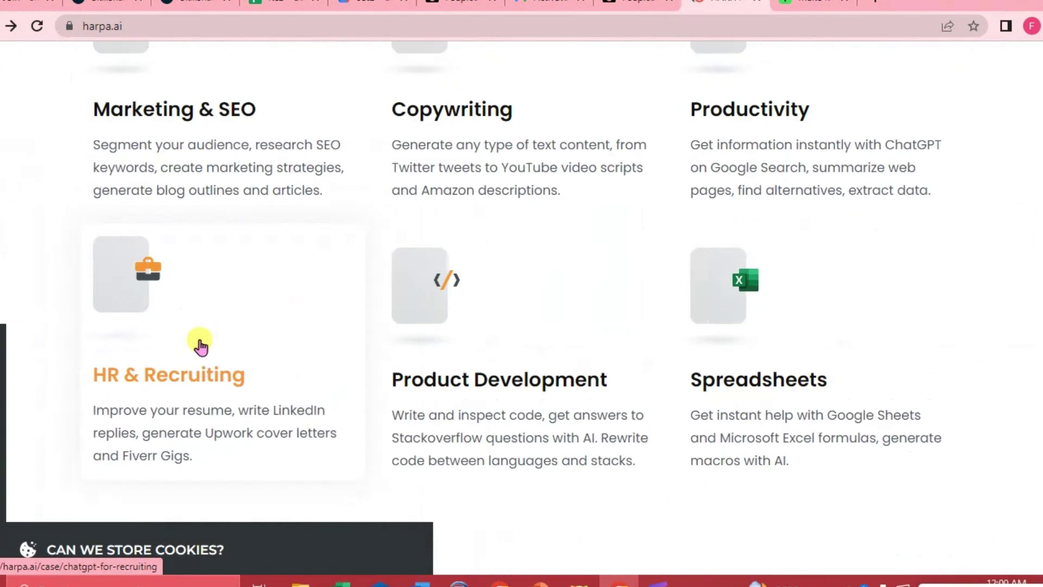
scroll(155, 361, up, 3)
scroll(232, 424, down, 3)
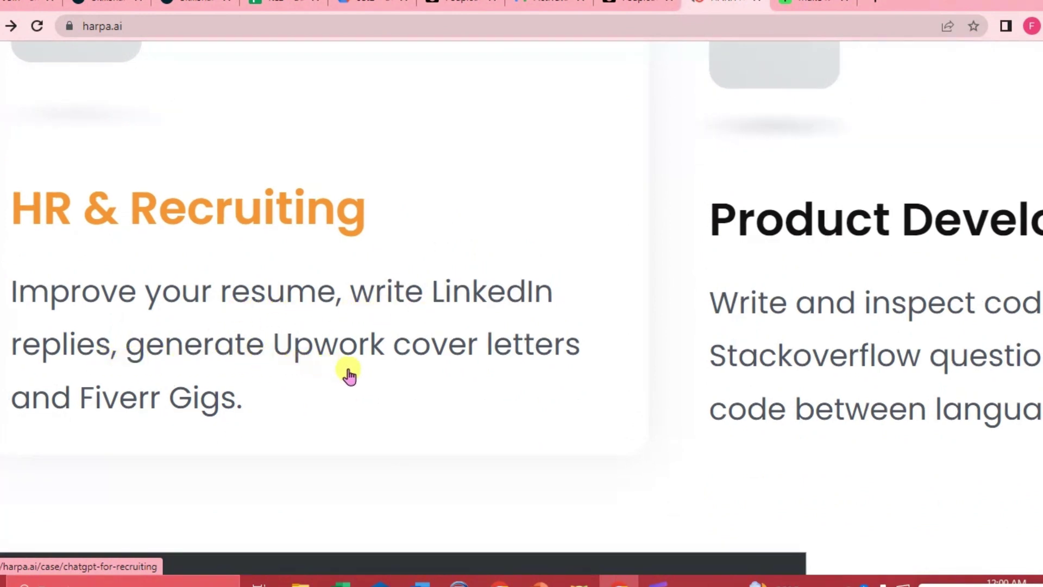
ctrl+scroll(348, 374, down, 5)
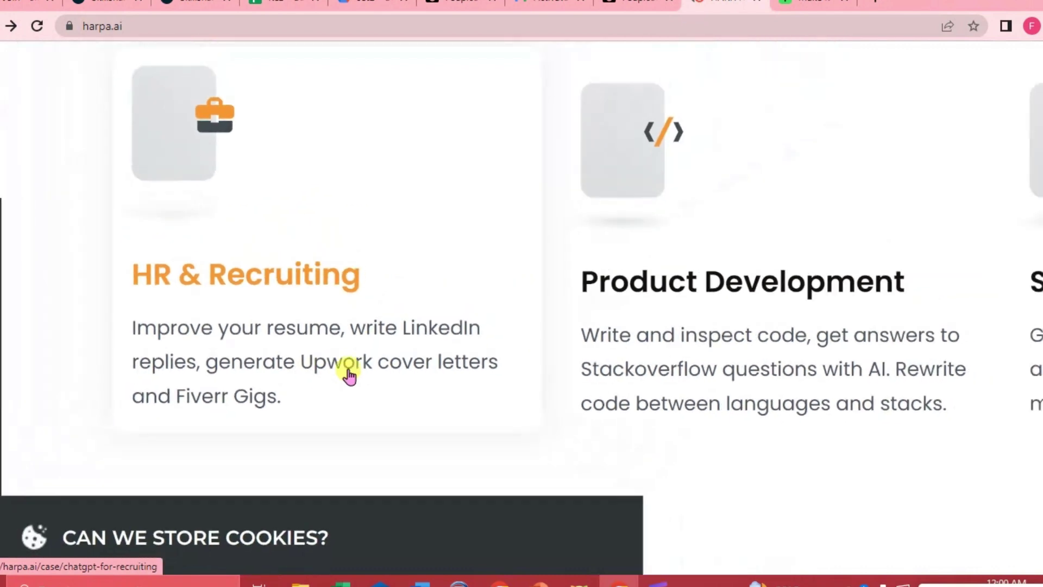
ctrl+scroll(483, 363, up, 4)
scroll(511, 463, down, 2)
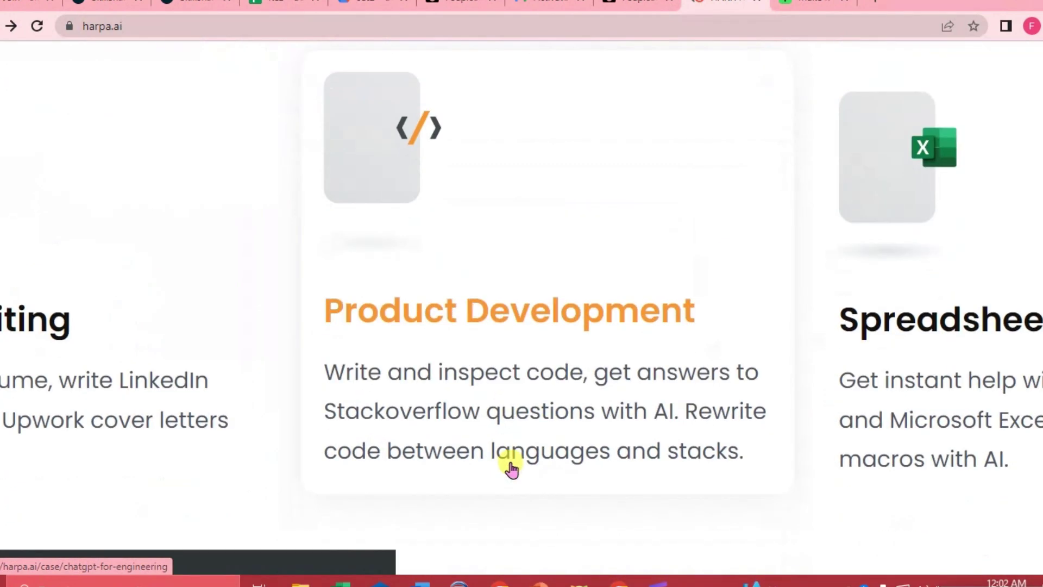
ctrl+scroll(507, 464, up, 3)
scroll(508, 463, right, 2)
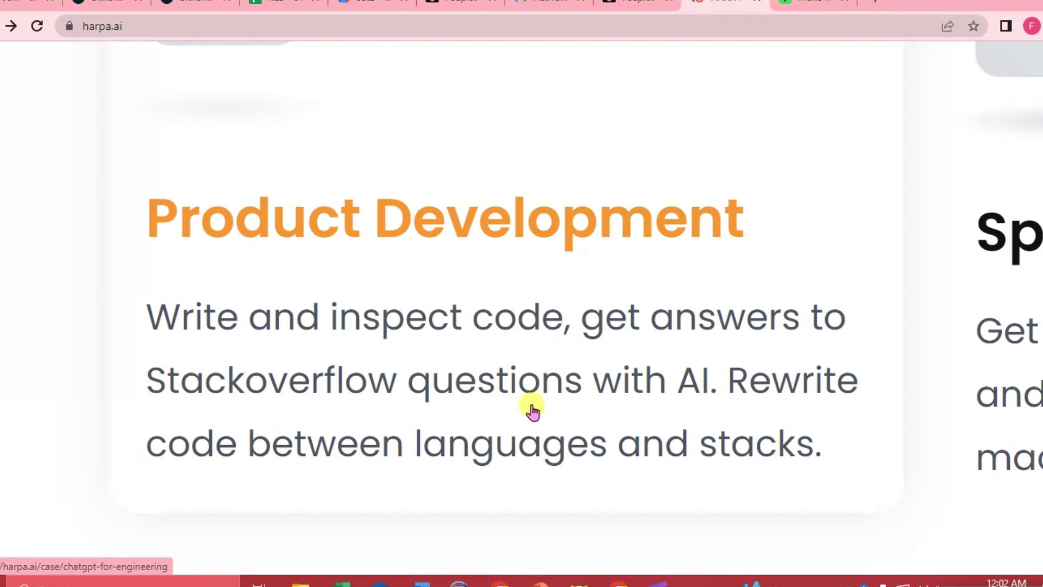
scroll(533, 411, down, 5)
scroll(866, 342, right, 3)
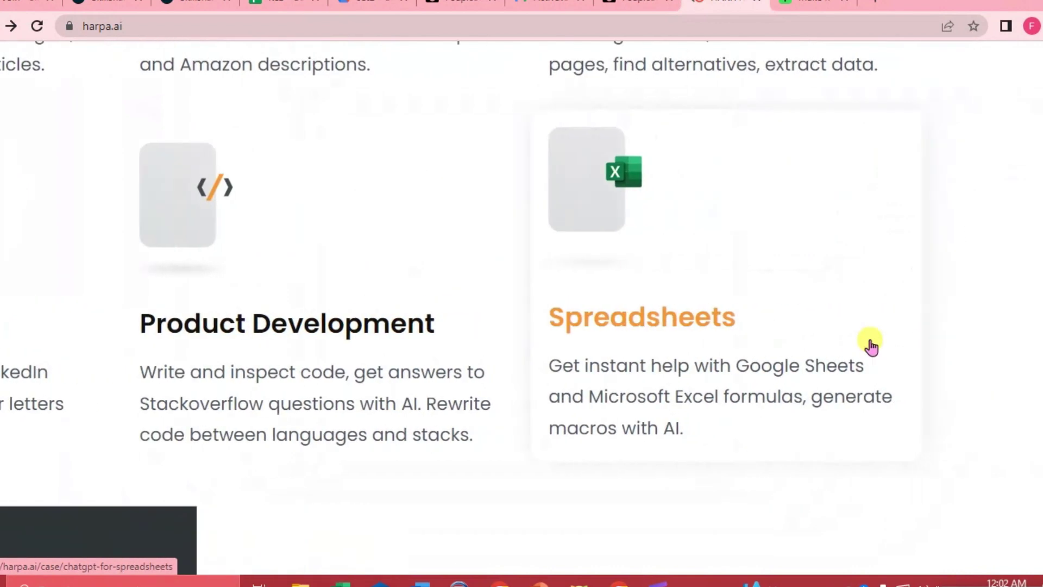
scroll(870, 346, up, 3)
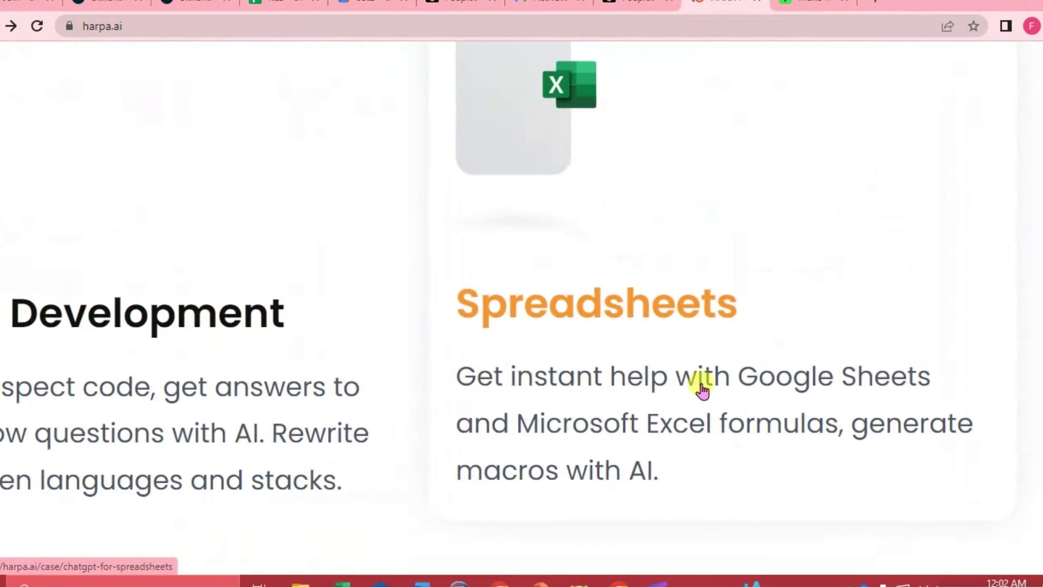
scroll(702, 390, up, 1)
scroll(702, 390, right, 3)
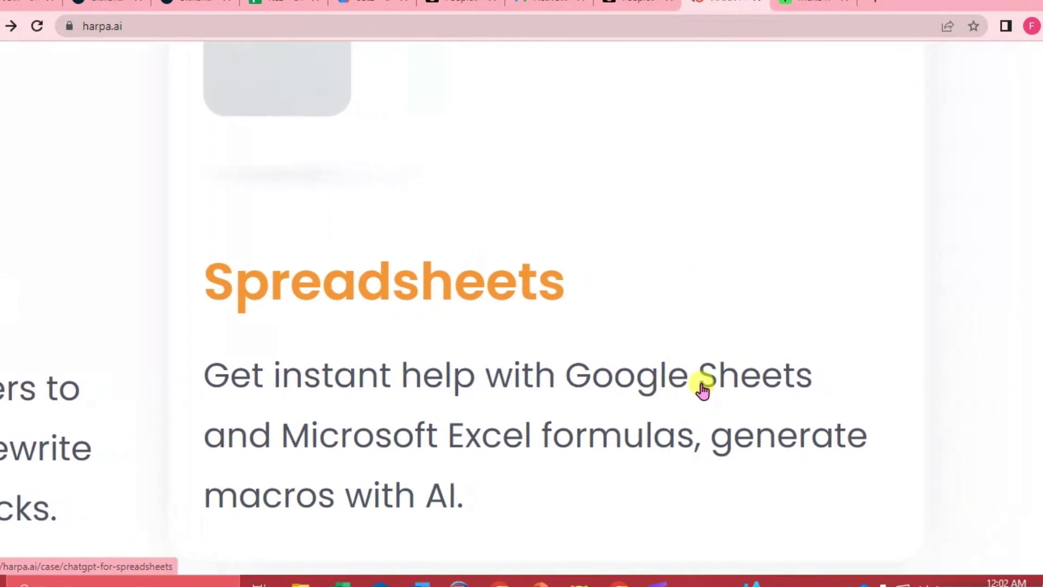
scroll(508, 407, down, 3)
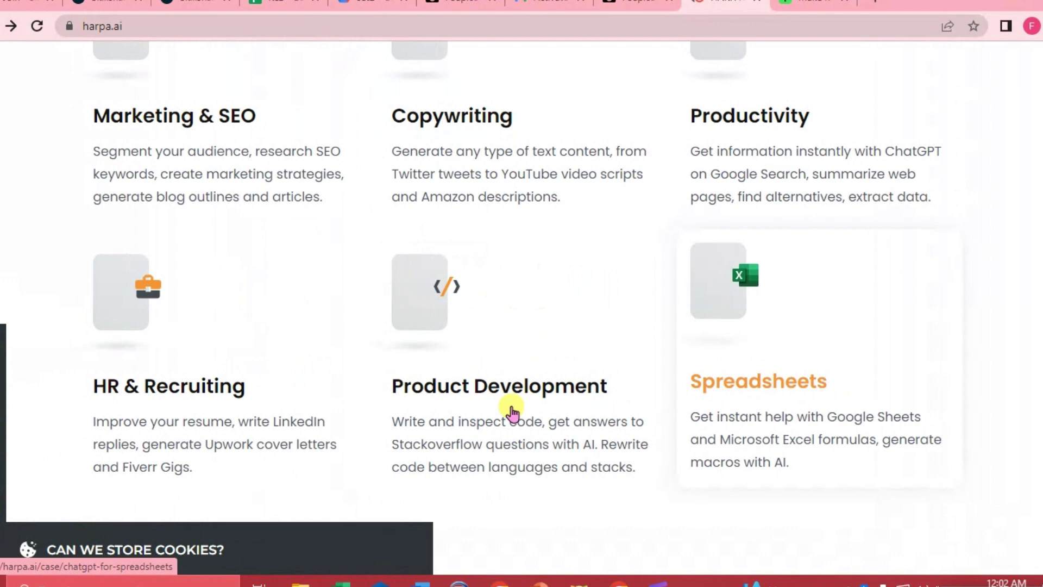
scroll(512, 413, up, 3)
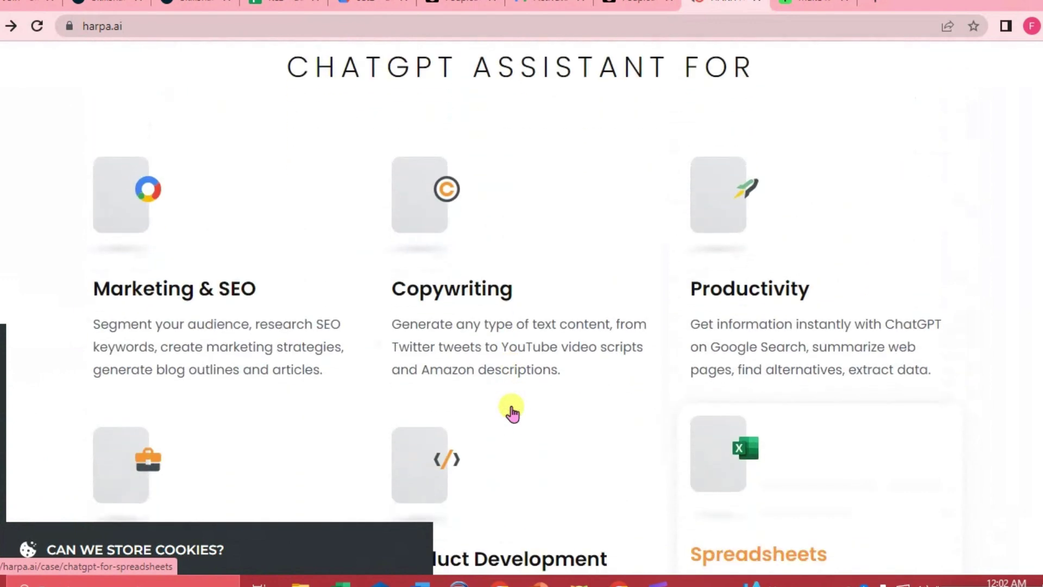
scroll(512, 412, up, 1)
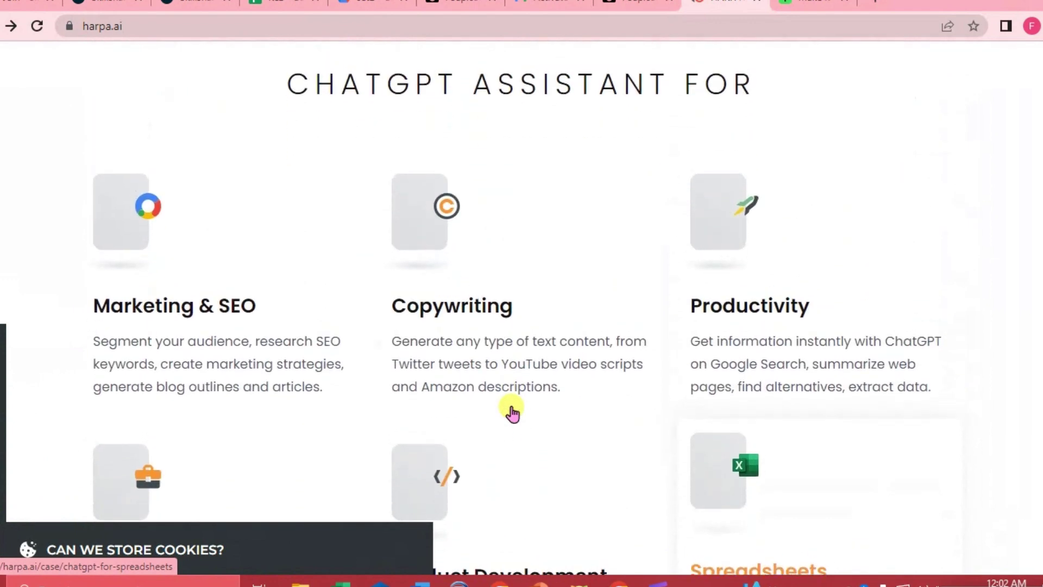
scroll(512, 413, up, 1)
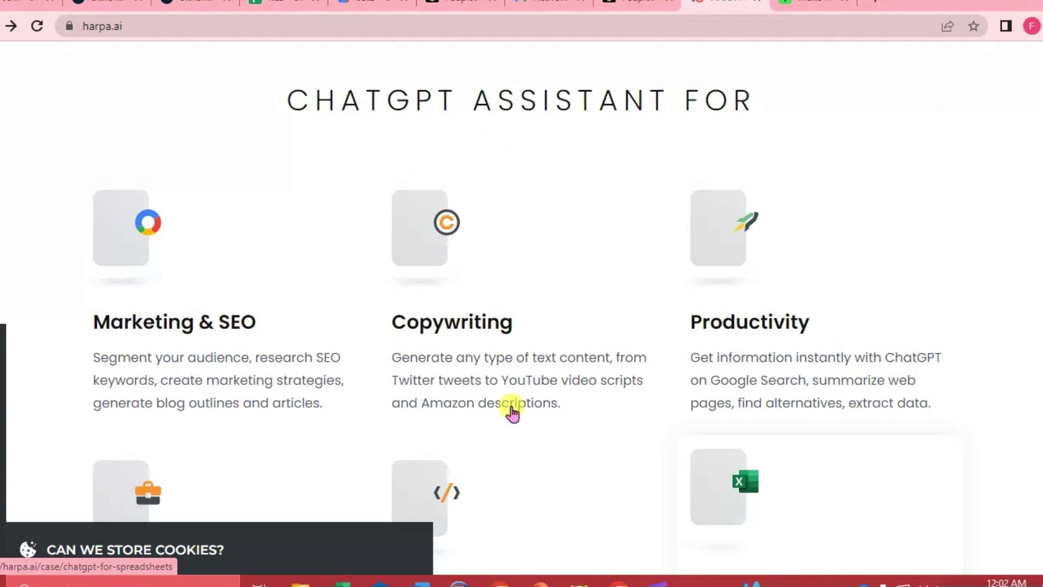
scroll(512, 413, up, 10)
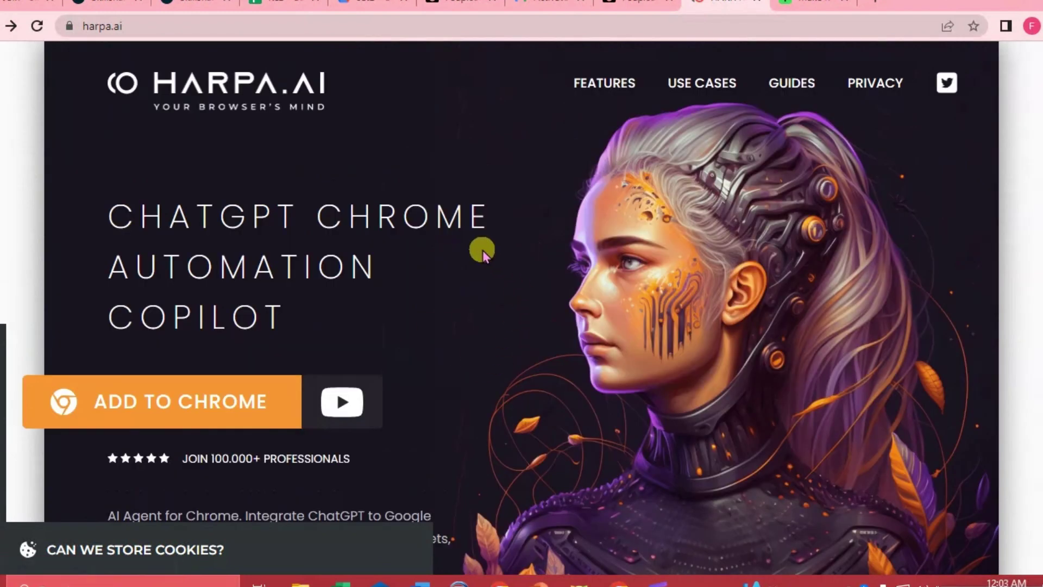
scroll(298, 288, down, 2)
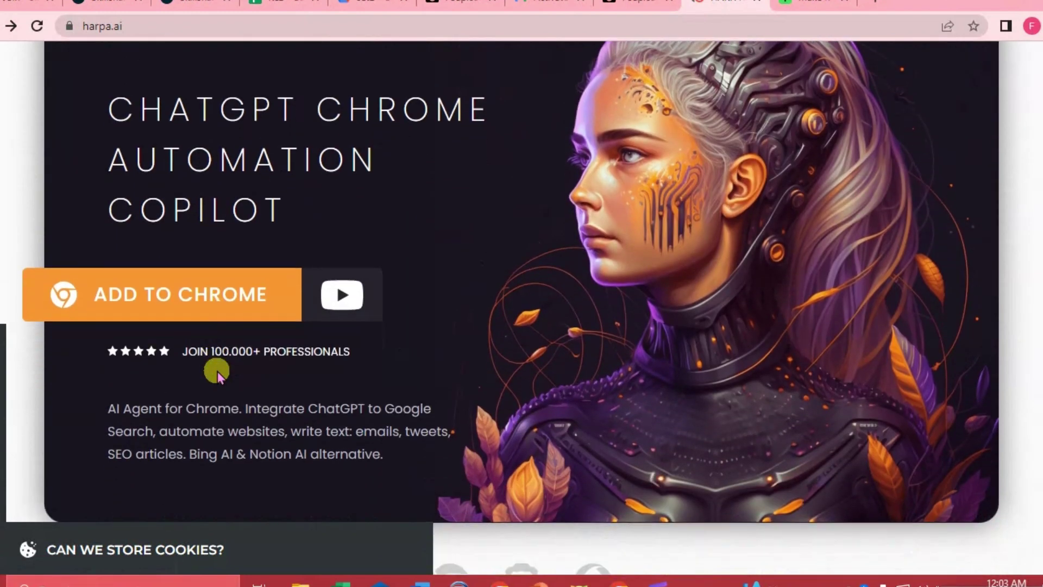
scroll(212, 302, up, 3)
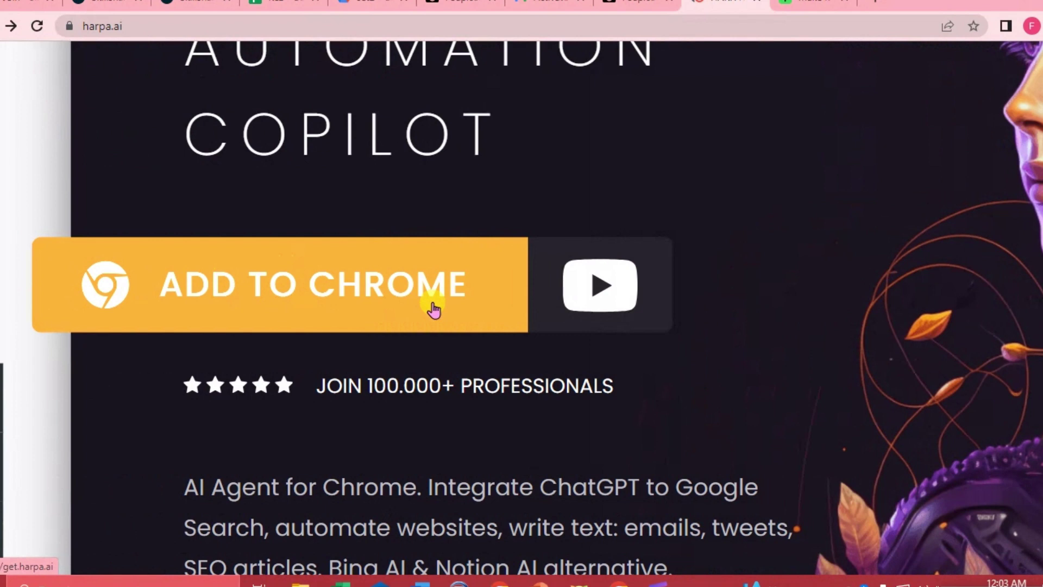
scroll(405, 327, down, 3)
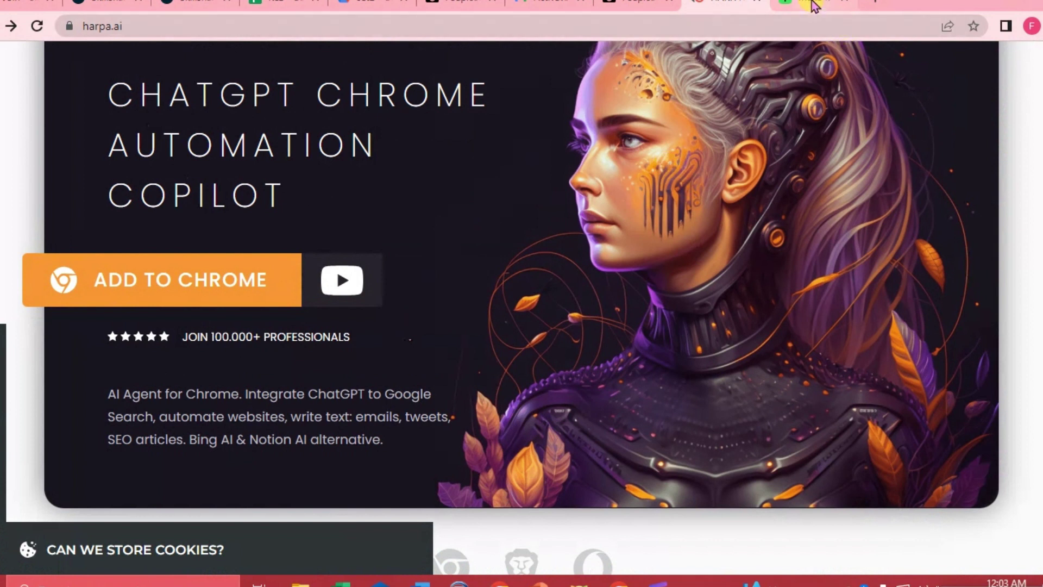
mouse_move(813, 6)
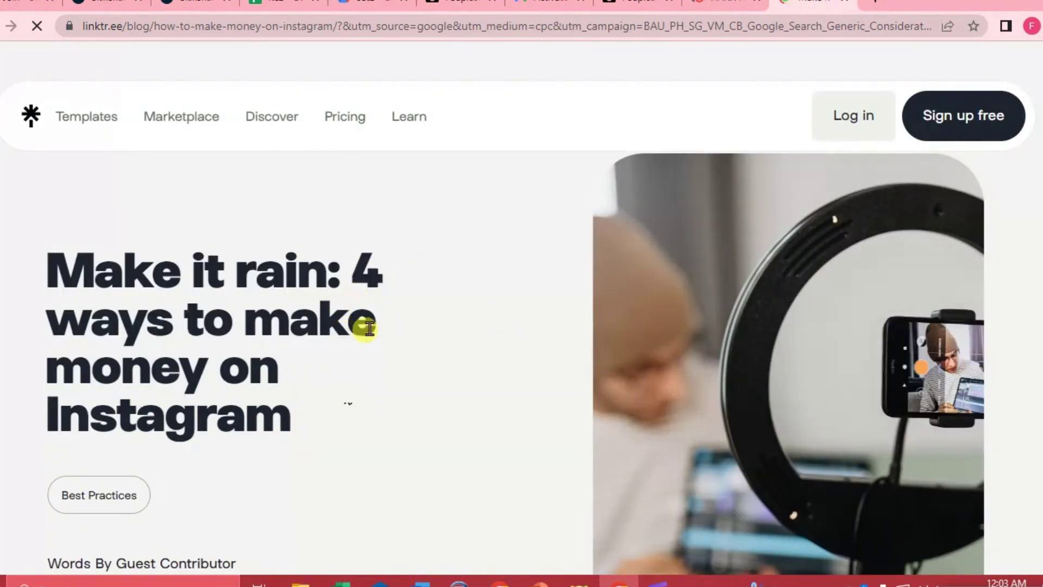
- Open the HARPA AI side panel beside the Linktree article with the Alt+A shortcut
scroll(455, 409, down, 1)
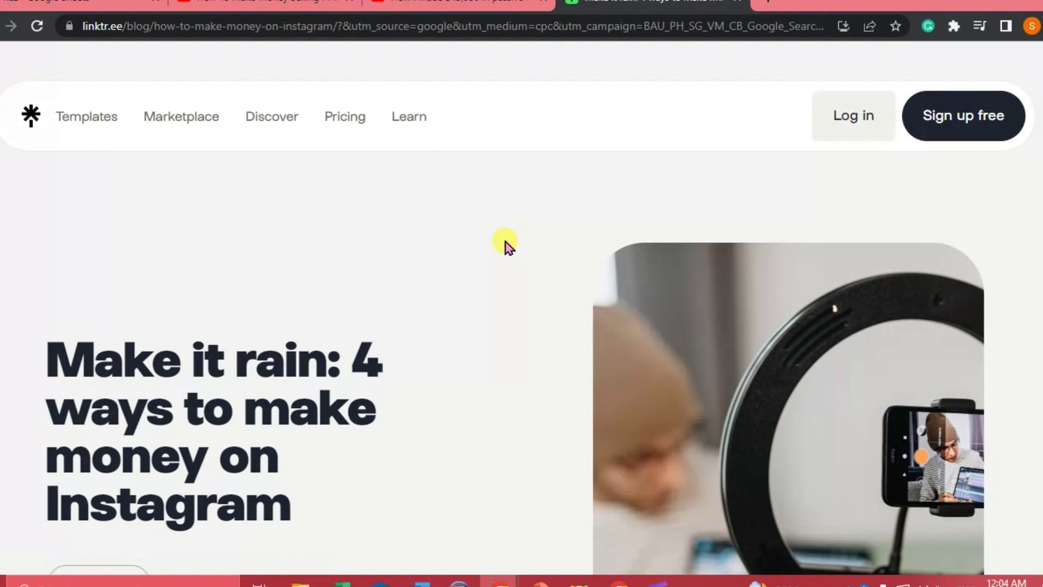
key(alt+a)
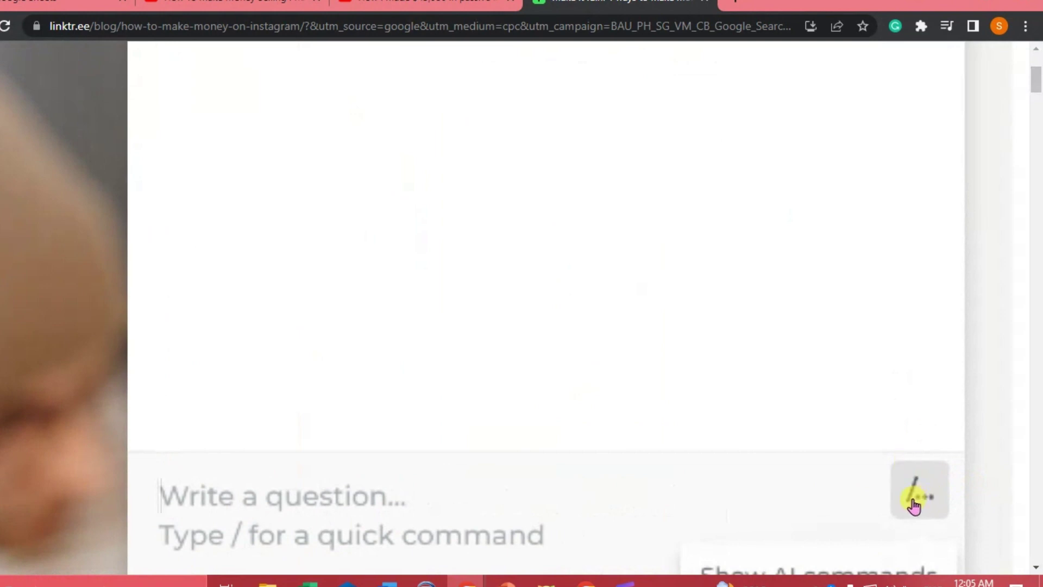
- Bring up HARPA's quick-command list and scroll through Reply, Rewrite, Compose, Ask and Summary
click(923, 491)
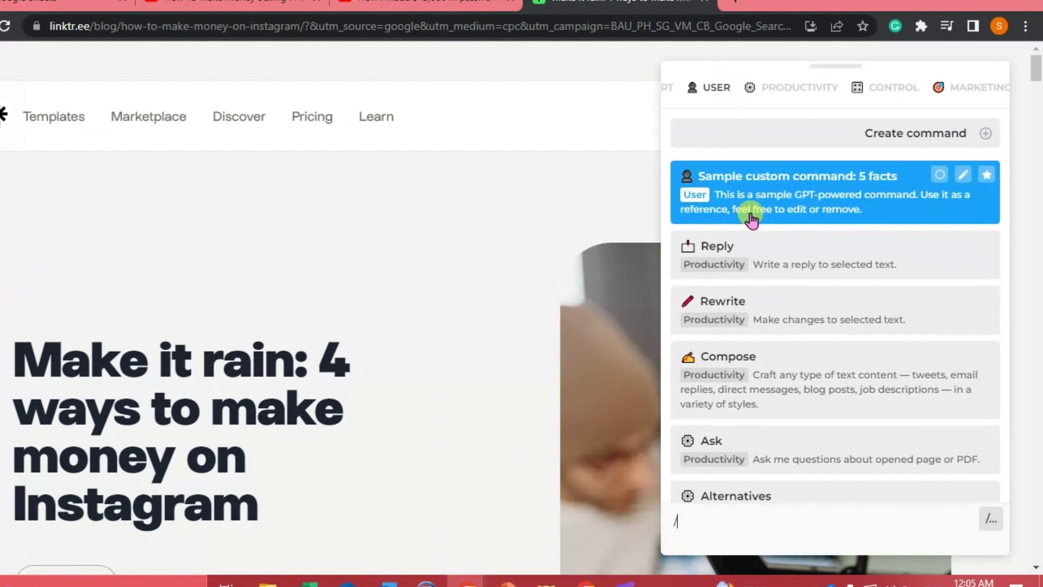
scroll(760, 286, down, 1)
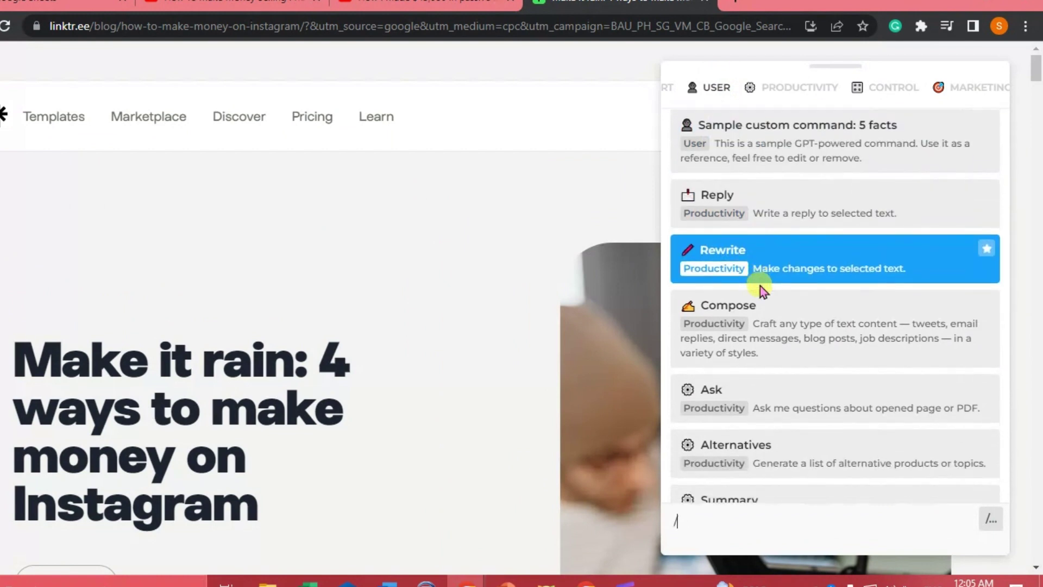
scroll(760, 286, down, 1)
scroll(761, 285, down, 1)
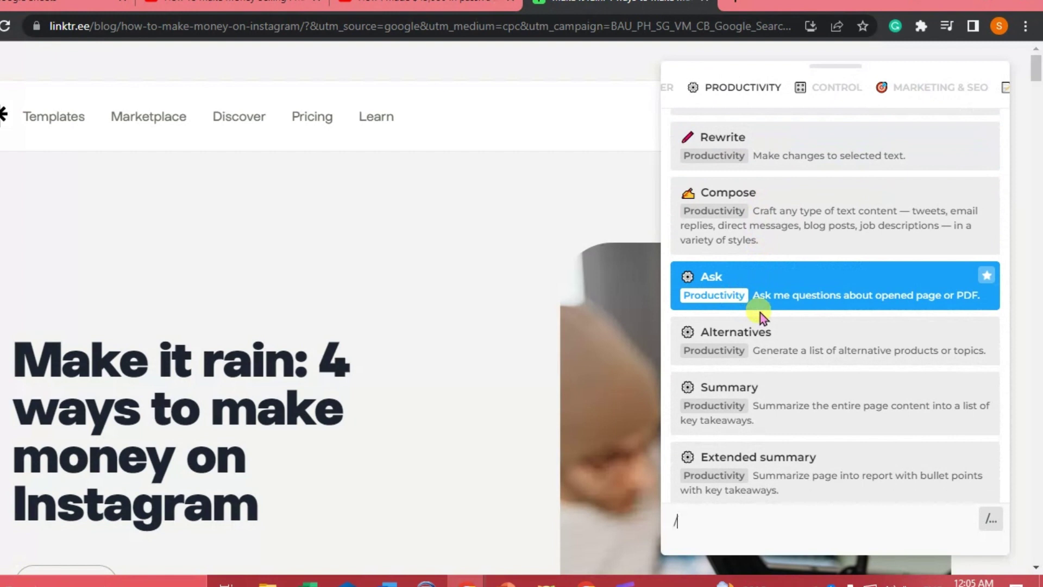
scroll(766, 353, down, 2)
scroll(766, 347, up, 5)
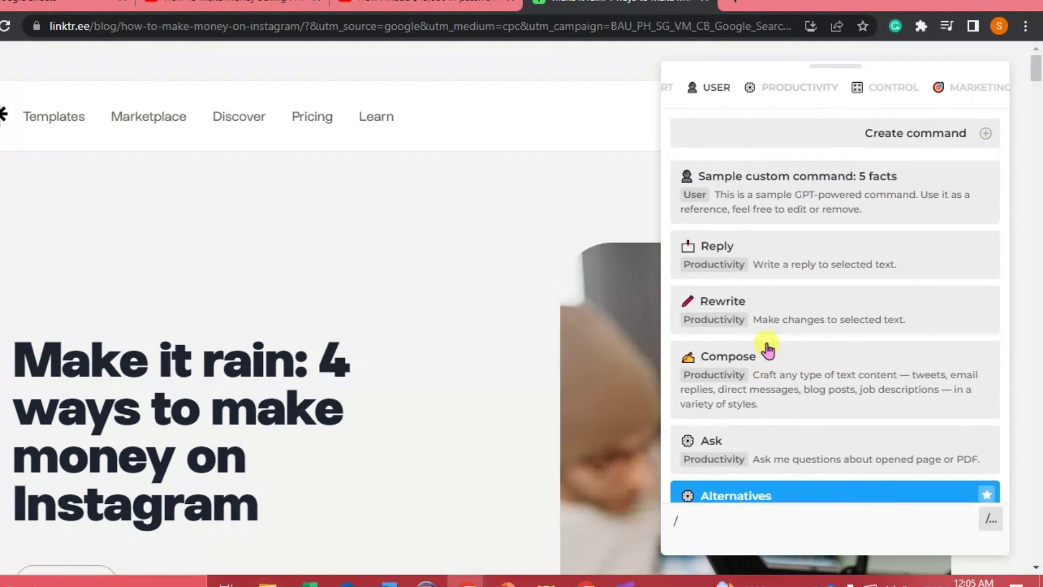
scroll(816, 94, up, 1)
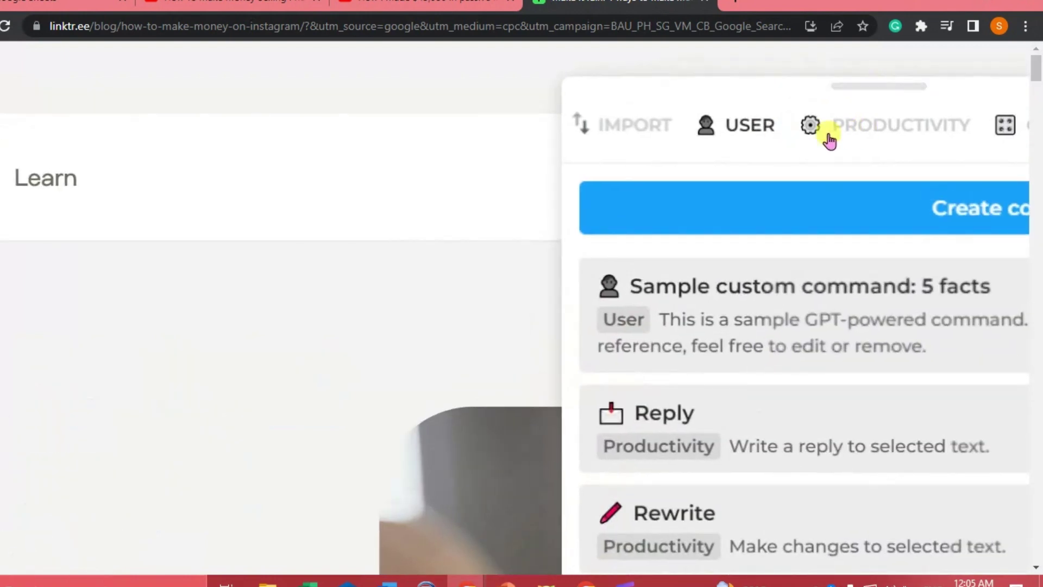
- Browse HARPA's command categories, from Productivity and Marketing & SEO to Miscellaneous, ending on Assistant
scroll(798, 92, down, 1)
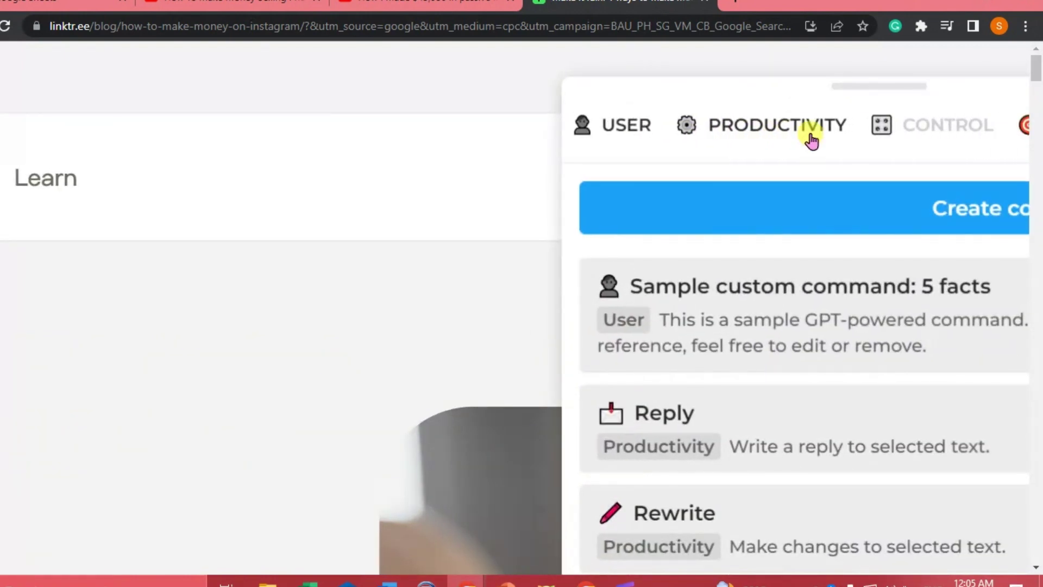
click(775, 131)
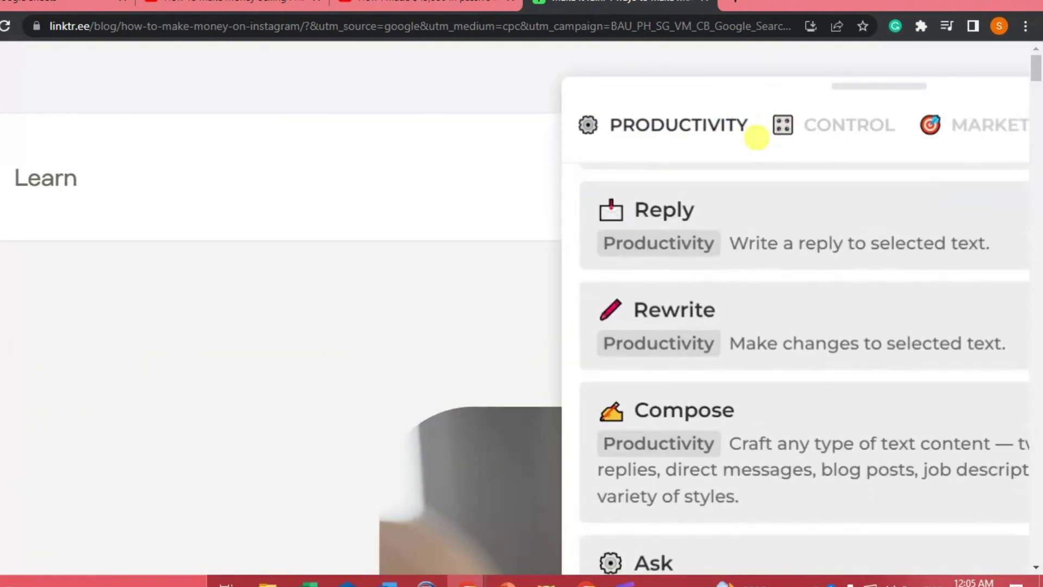
click(789, 132)
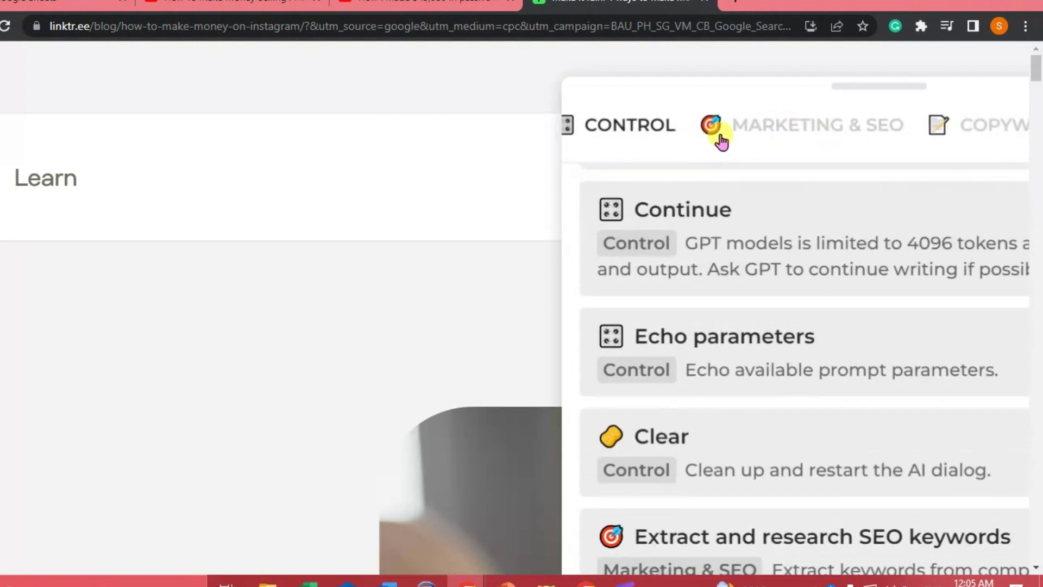
click(831, 135)
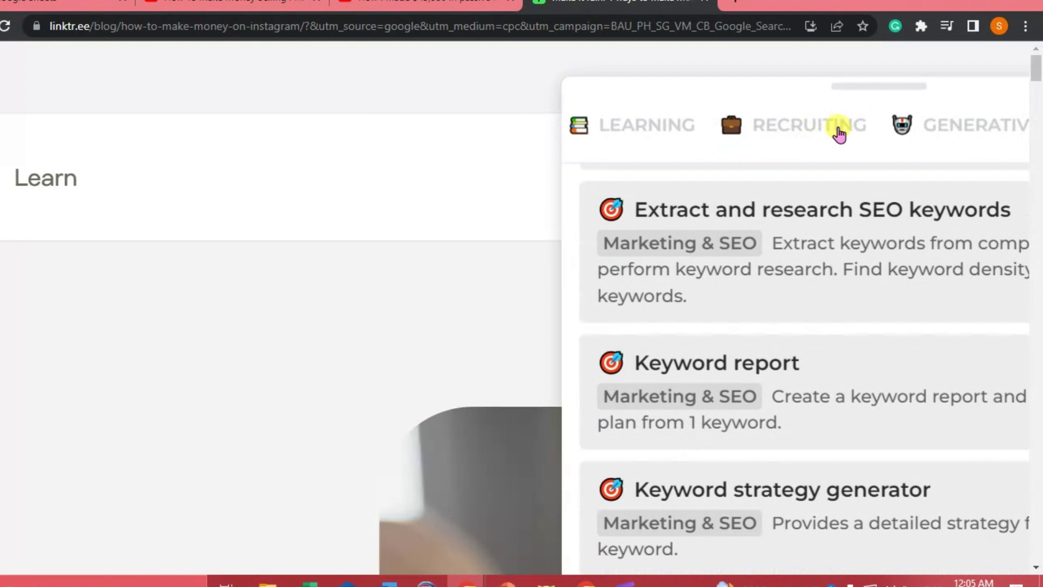
click(841, 138)
click(869, 129)
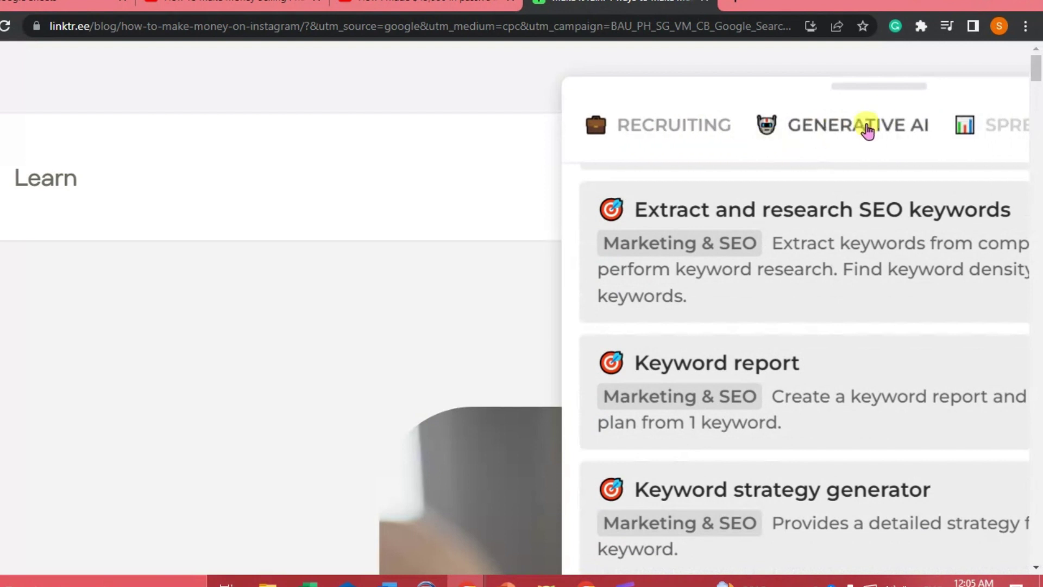
click(839, 130)
click(717, 139)
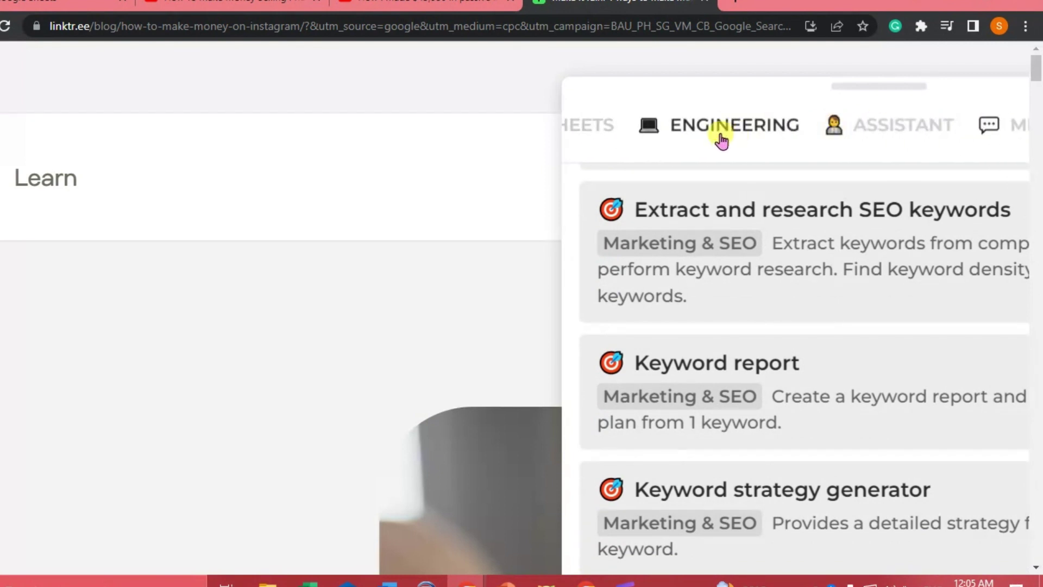
click(864, 139)
click(857, 140)
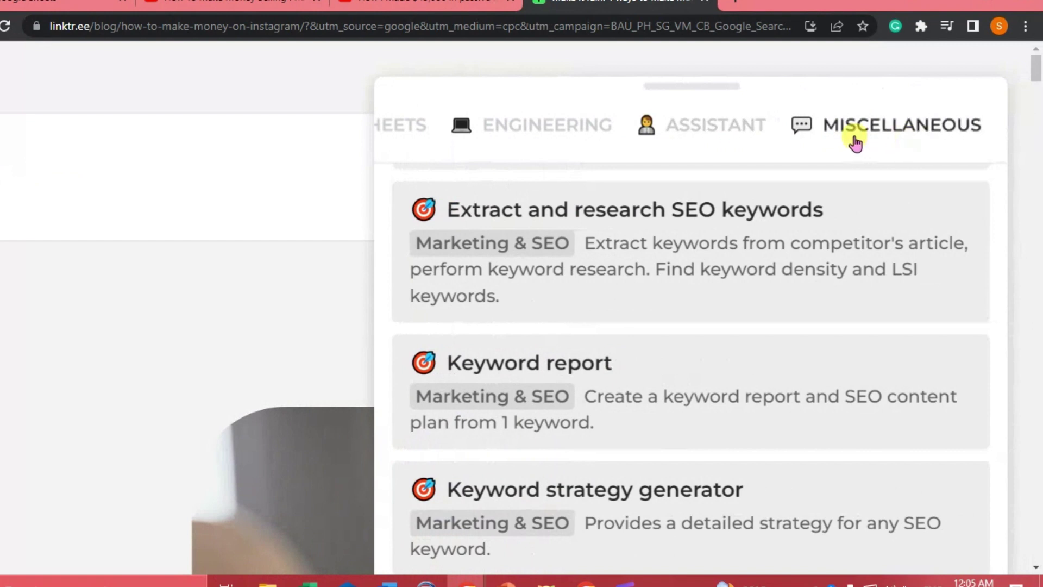
click(650, 128)
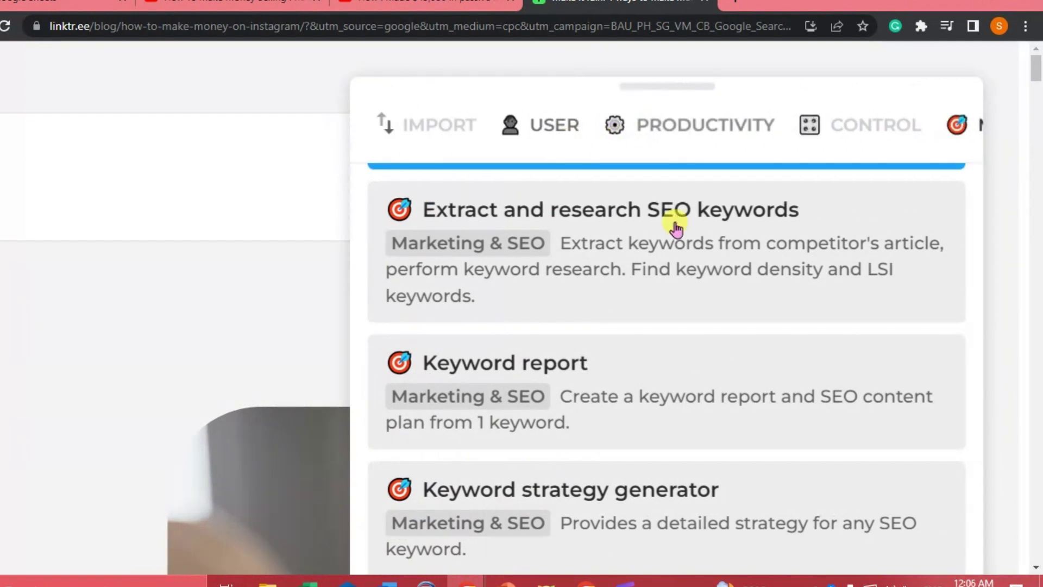
- Reset the page zoom and start the Extract and research SEO keywords command
key(ctrl+0)
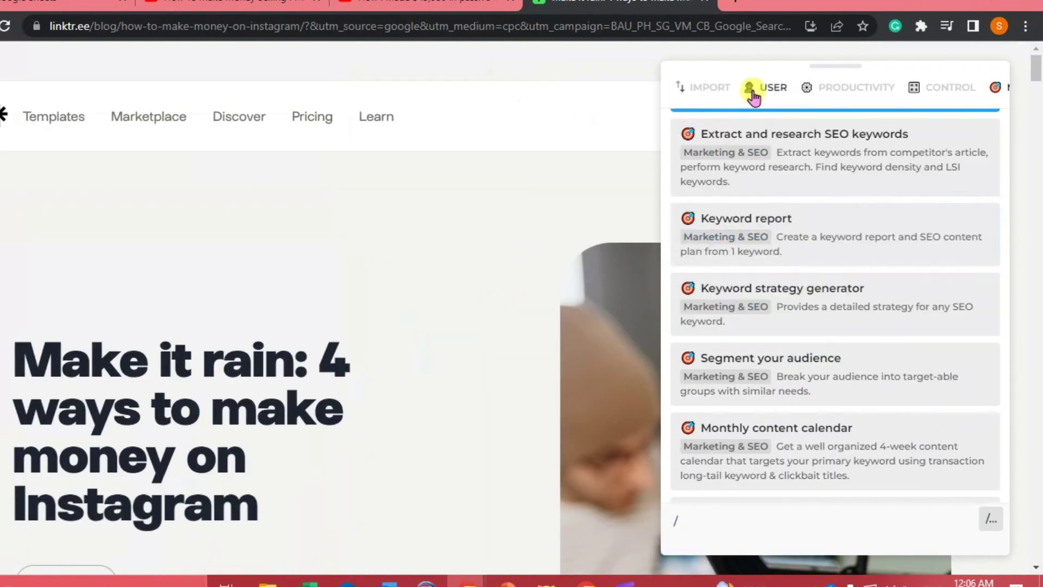
scroll(803, 105, right, 4)
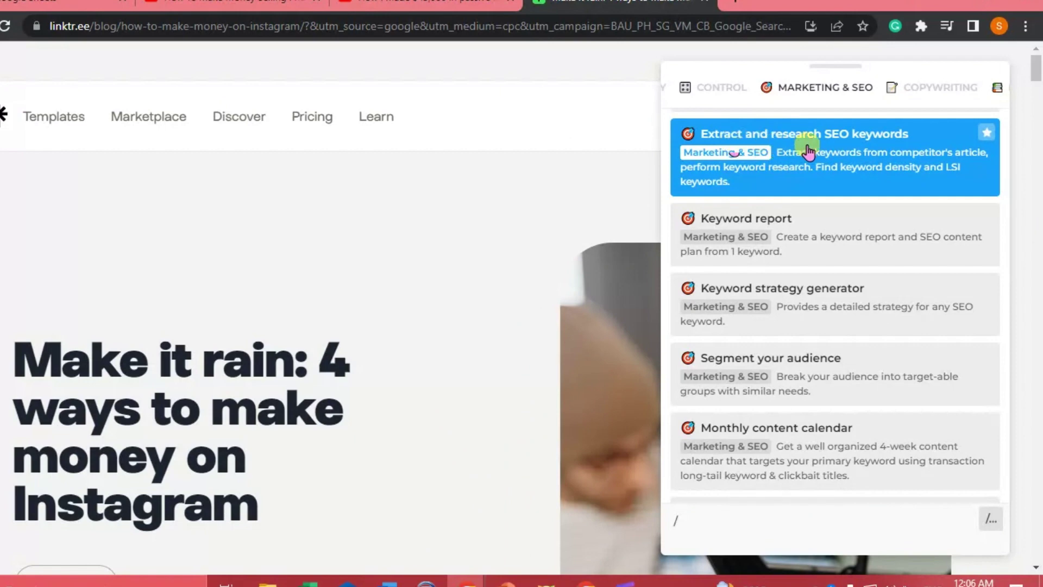
scroll(808, 152, up, 3)
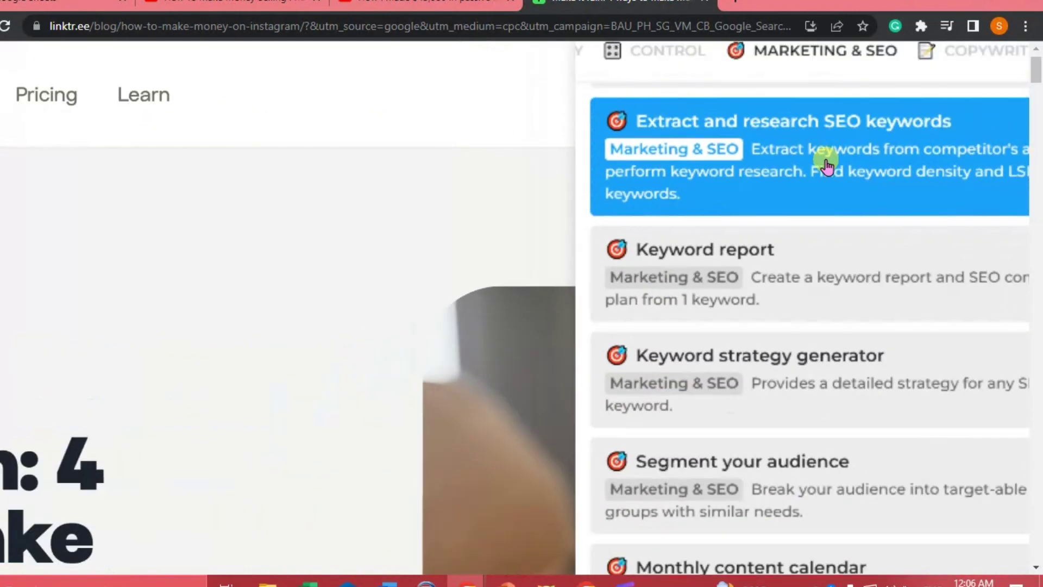
scroll(826, 165, down, 2)
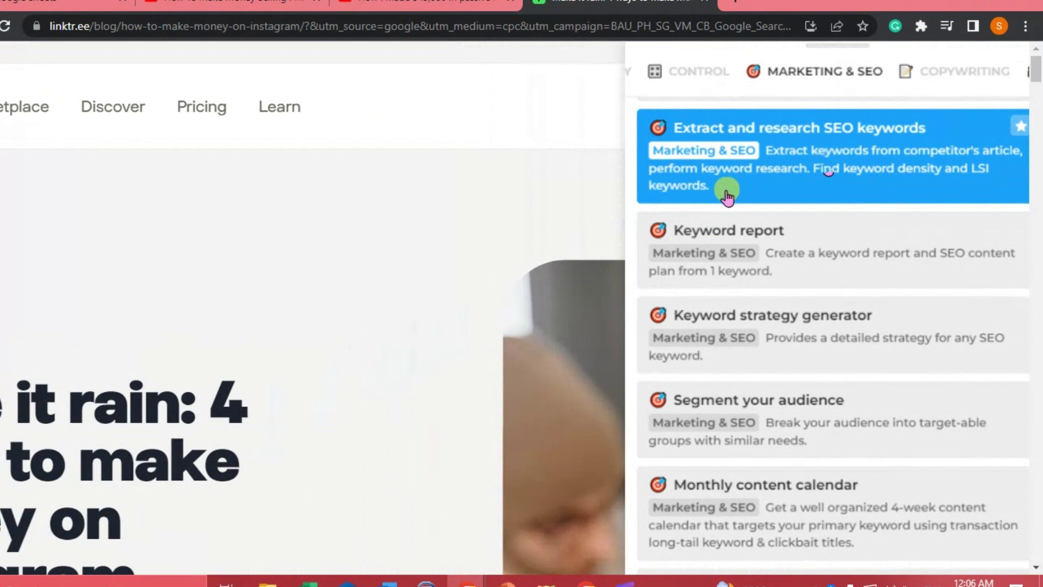
scroll(799, 183, down, 2)
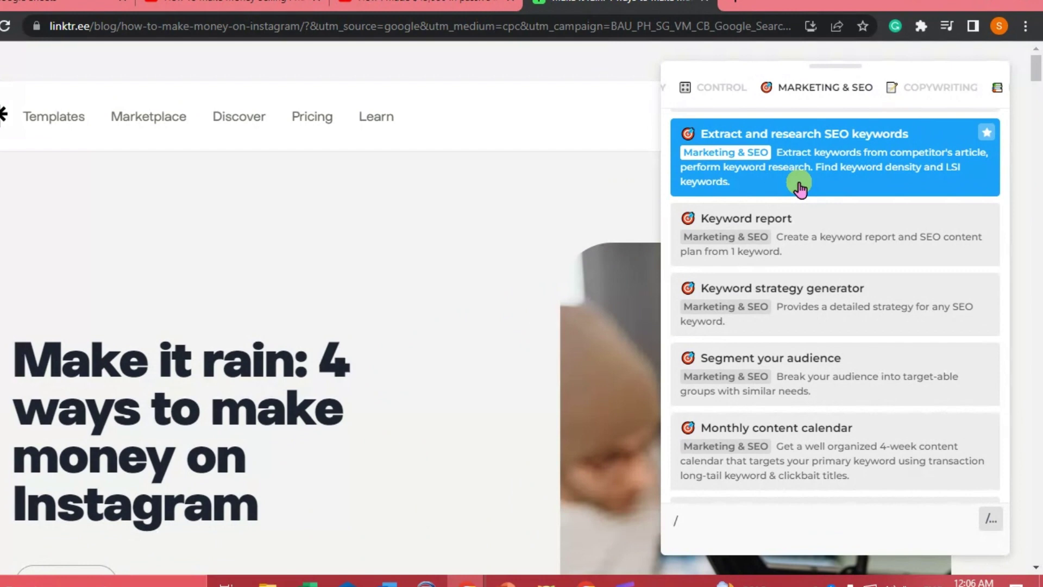
scroll(261, 391, down, 5)
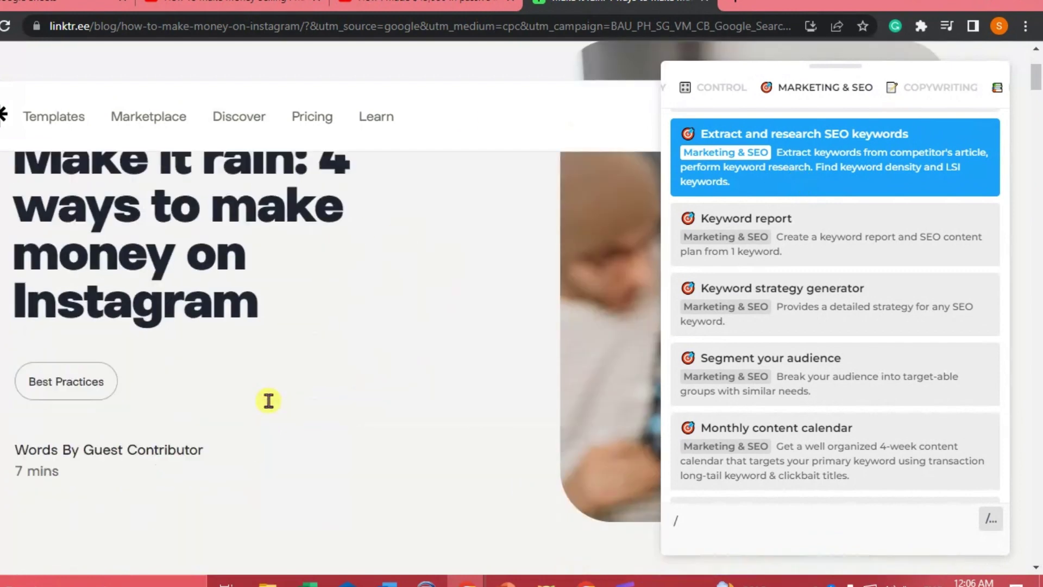
scroll(274, 380, up, 5)
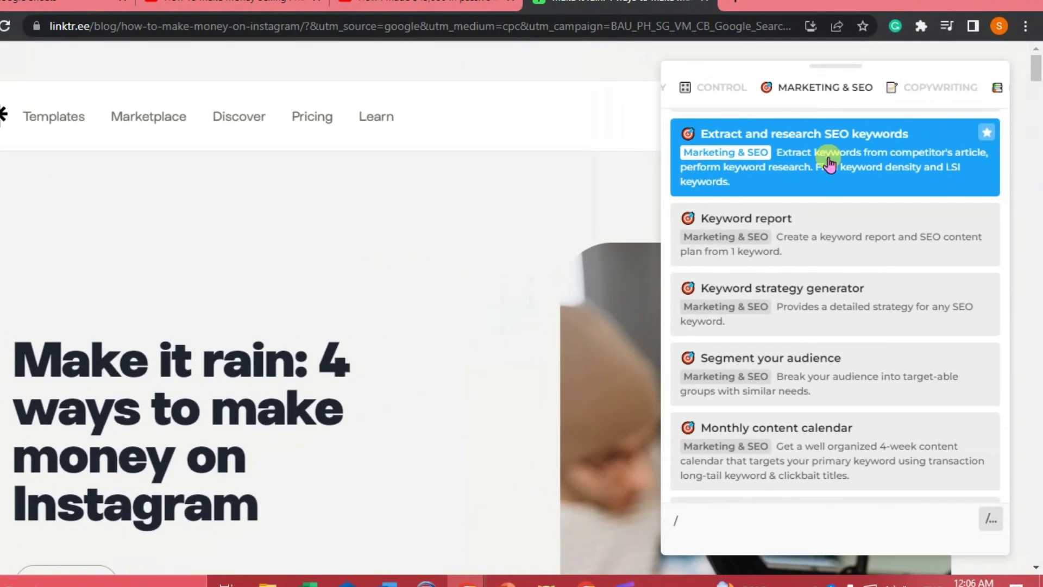
key(BackSpace)
click(798, 171)
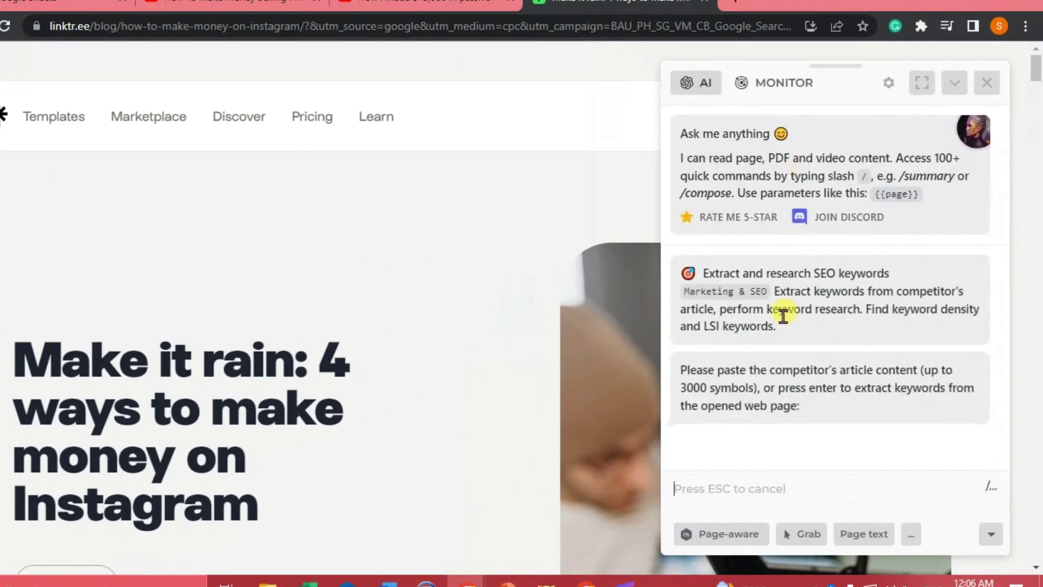
scroll(776, 365, down, 1)
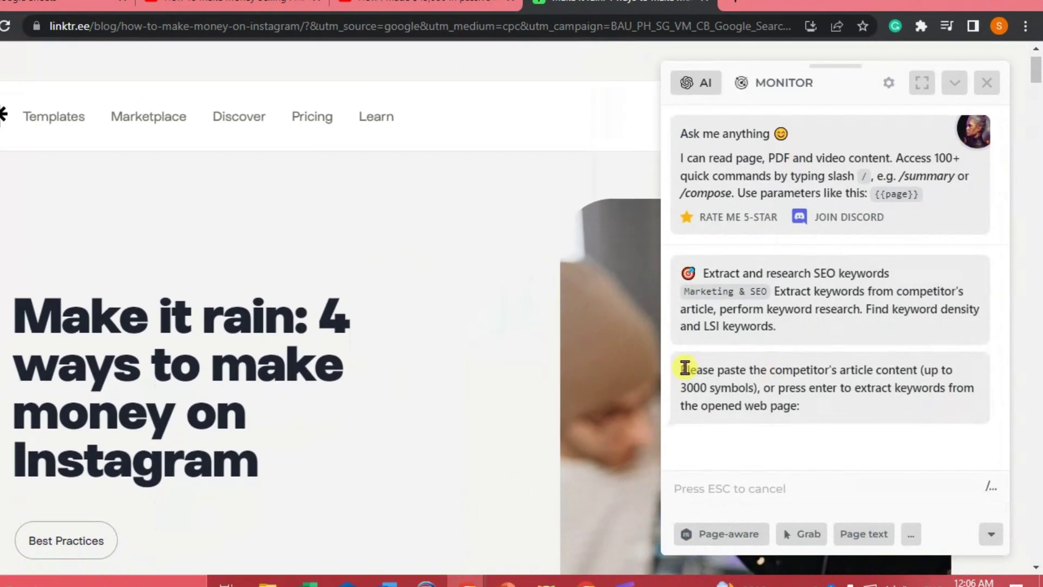
drag(685, 367, 804, 404)
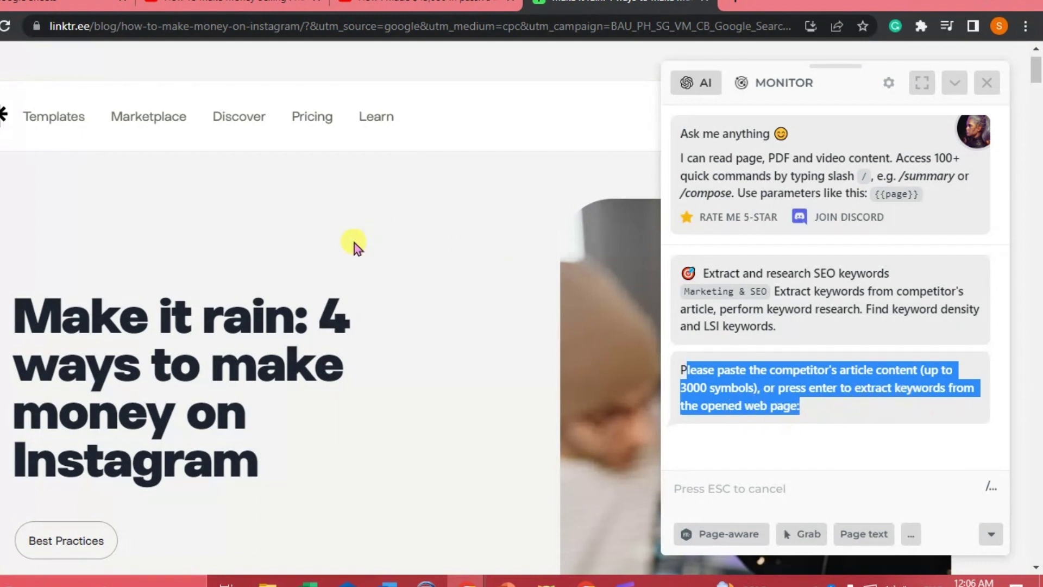
scroll(419, 328, down, 2)
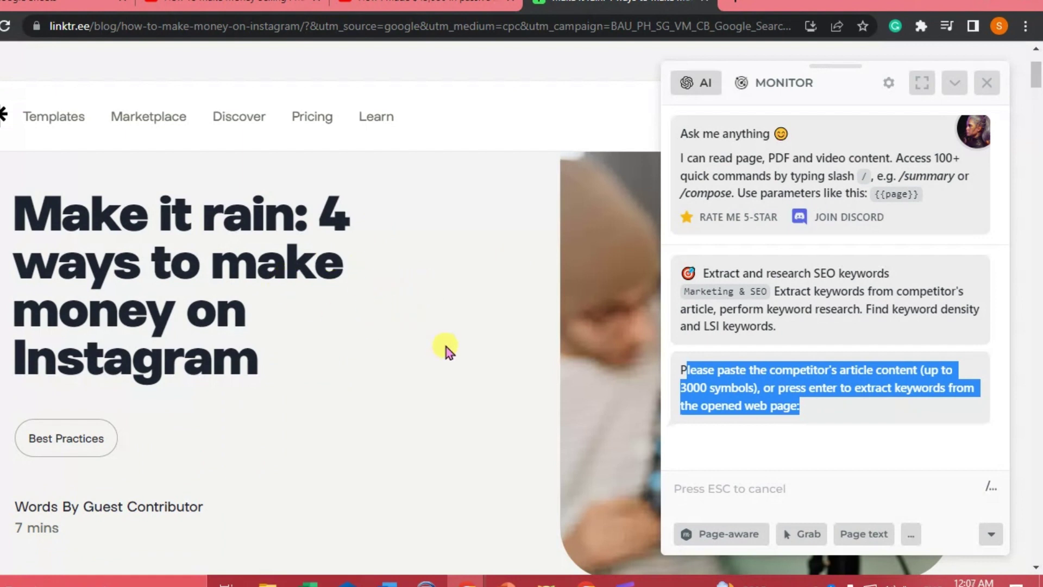
click(729, 491)
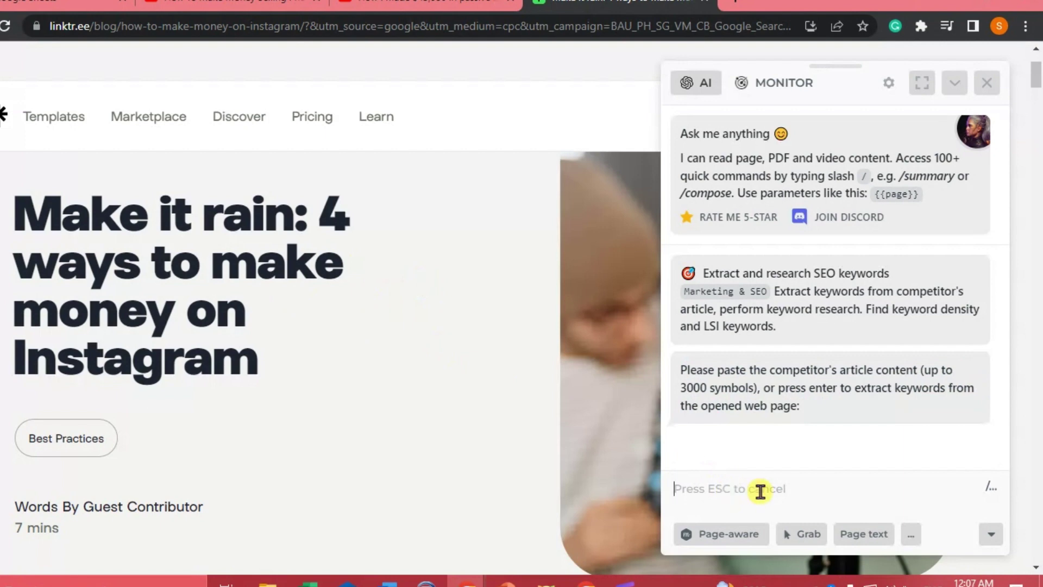
- Send the open Linktree page to generate the SEO keyword density table
key(Return)
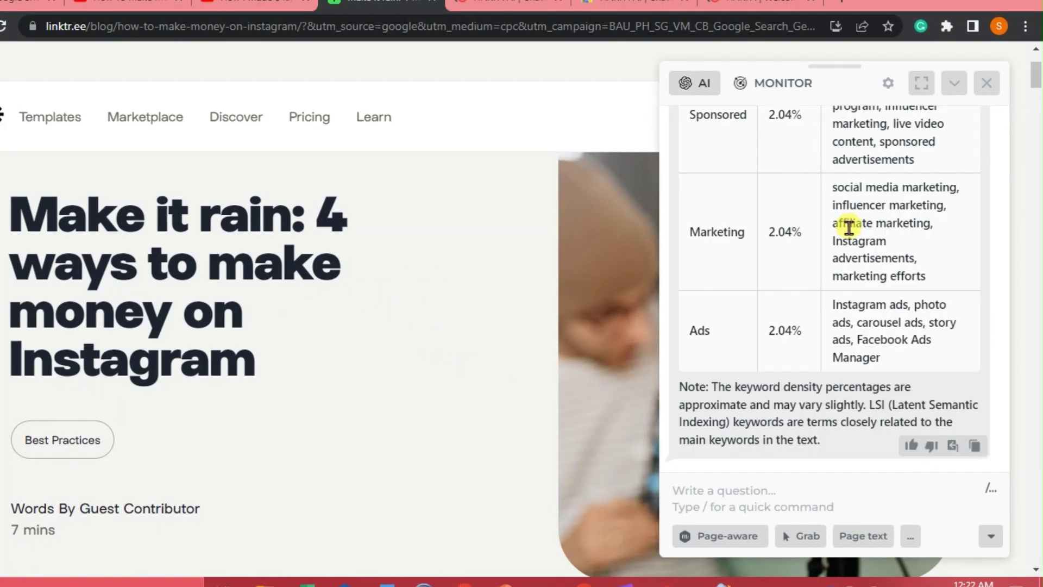
scroll(847, 236, up, 15)
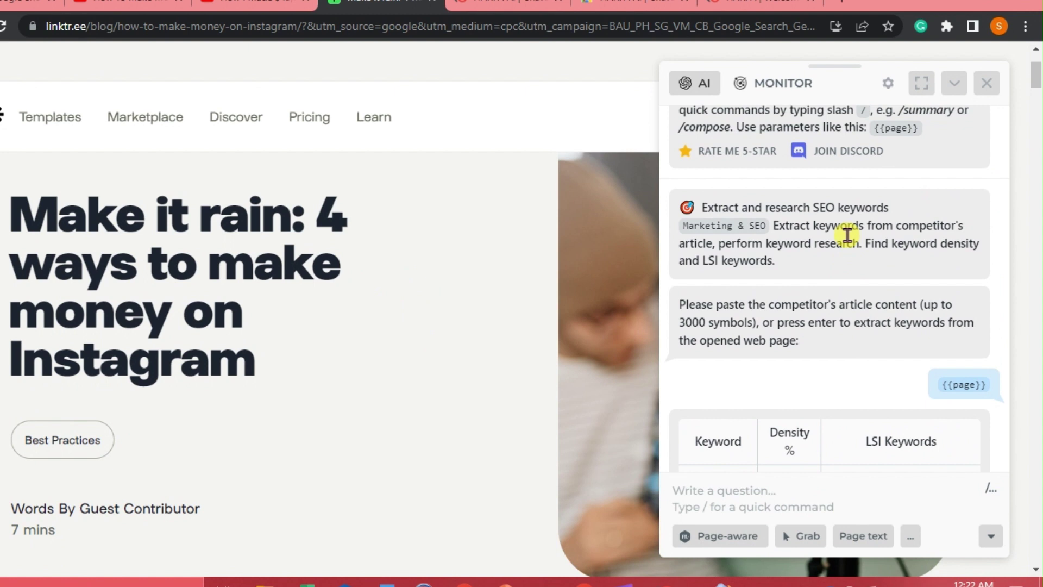
scroll(841, 391, down, 2)
scroll(841, 391, up, 3)
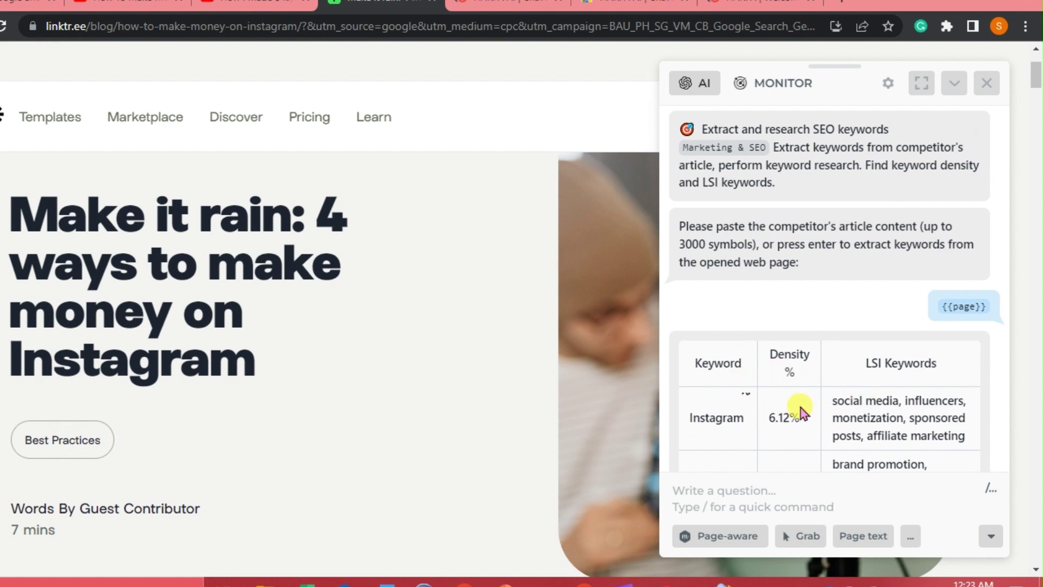
scroll(851, 388, down, 2)
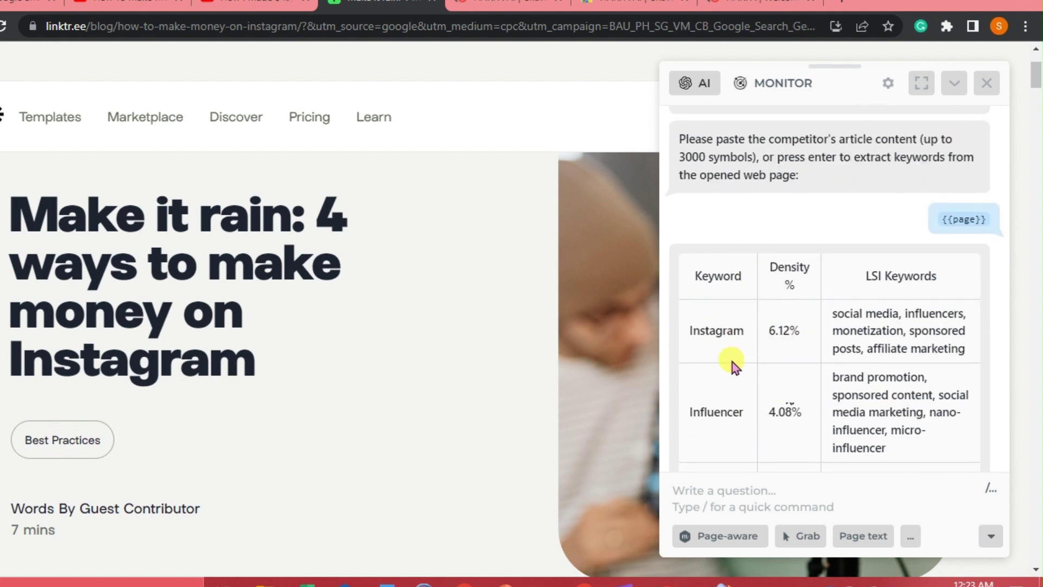
scroll(733, 363, down, 2)
scroll(727, 358, down, 4)
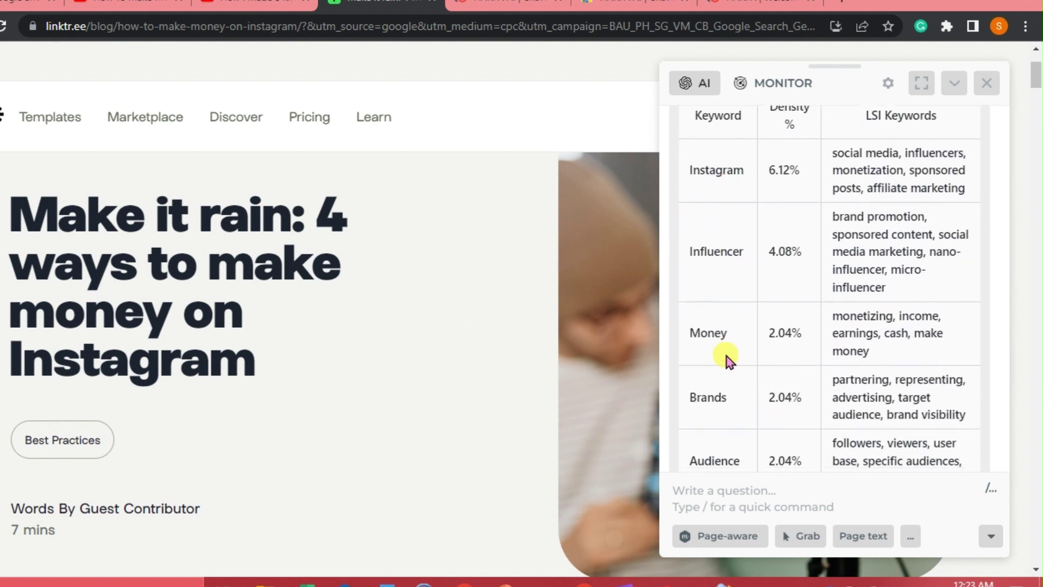
scroll(725, 356, down, 4)
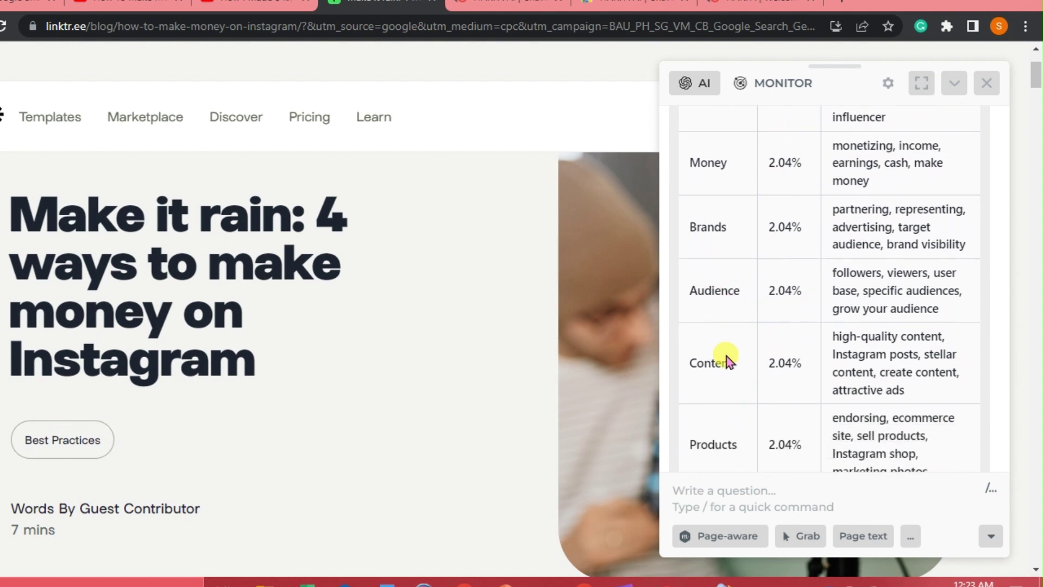
scroll(725, 356, down, 2)
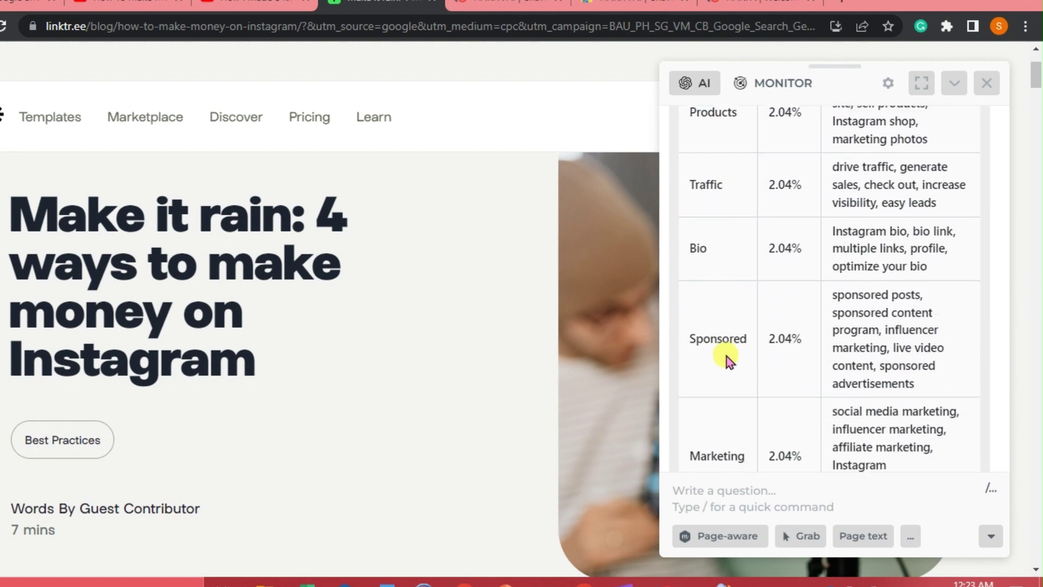
- Review the table down to the Sponsored, Marketing and Ads rows at 2.04% and the LSI note
scroll(726, 356, up, 7)
scroll(725, 356, up, 5)
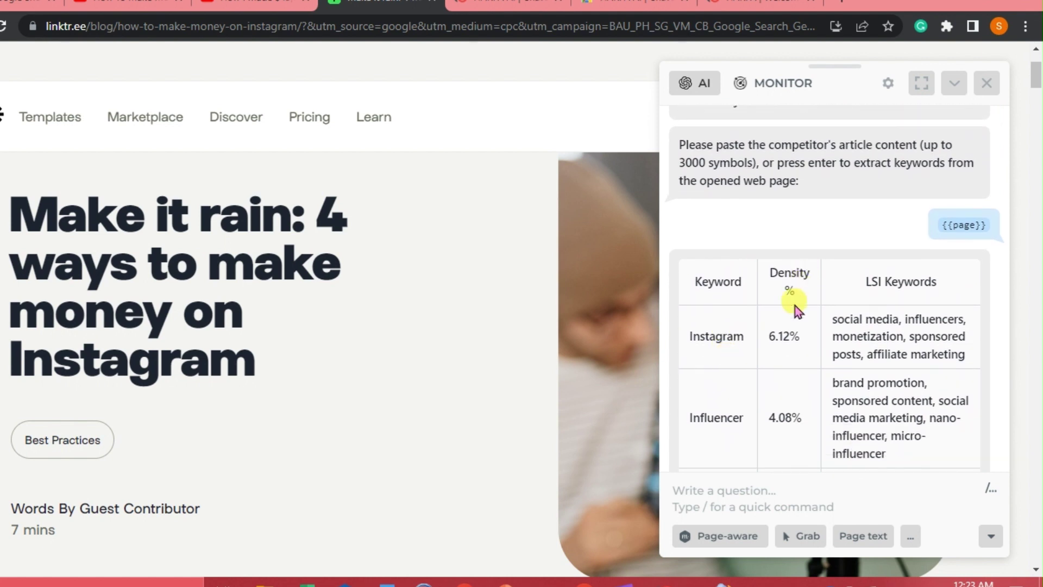
scroll(803, 433, down, 2)
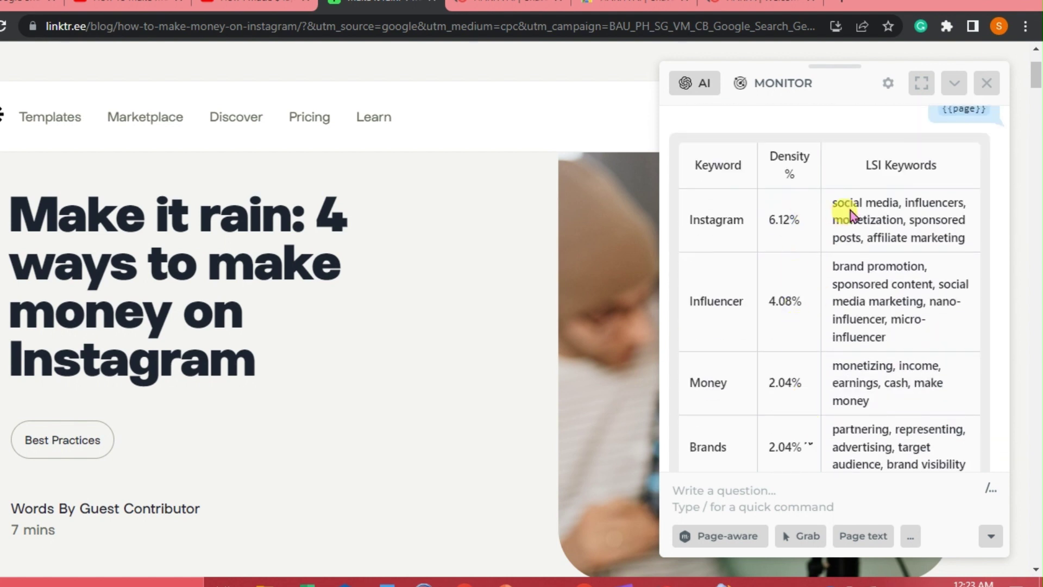
scroll(852, 206, up, 1)
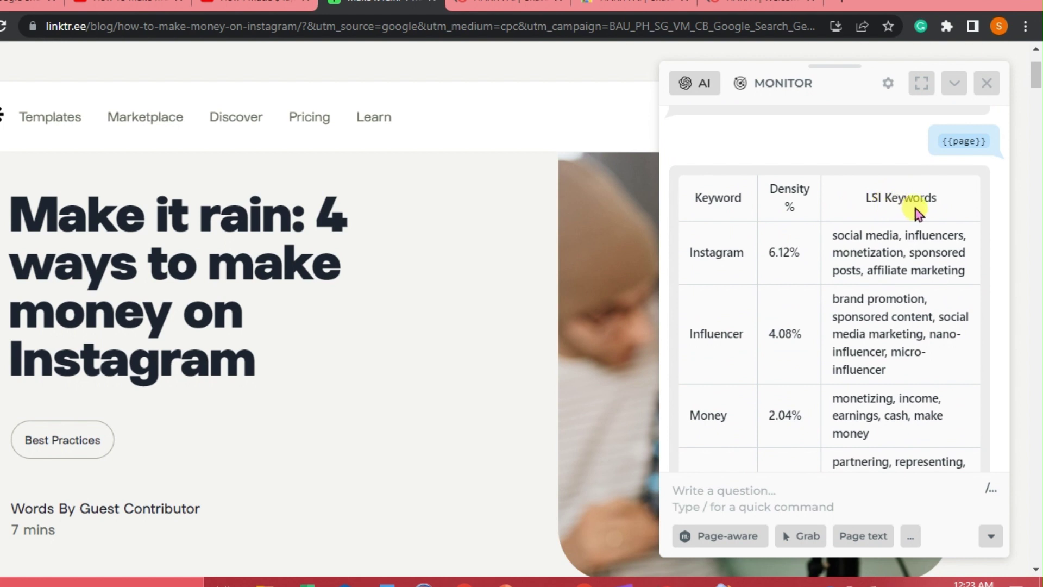
scroll(889, 235, down, 1)
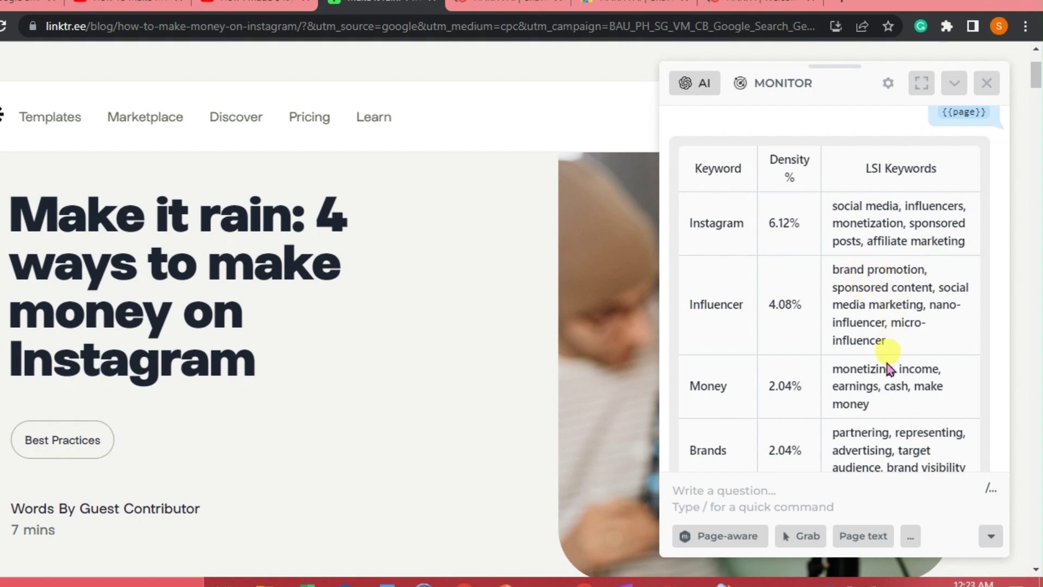
scroll(884, 399, down, 10)
scroll(885, 399, down, 2)
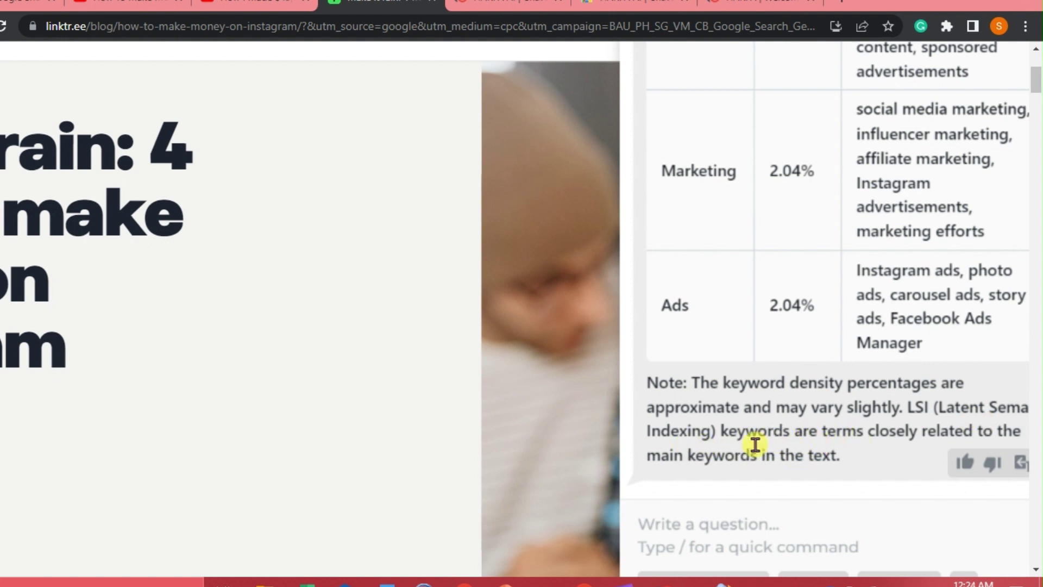
key(ctrl+minus)
key(ctrl+minus)
scroll(846, 217, up, 5)
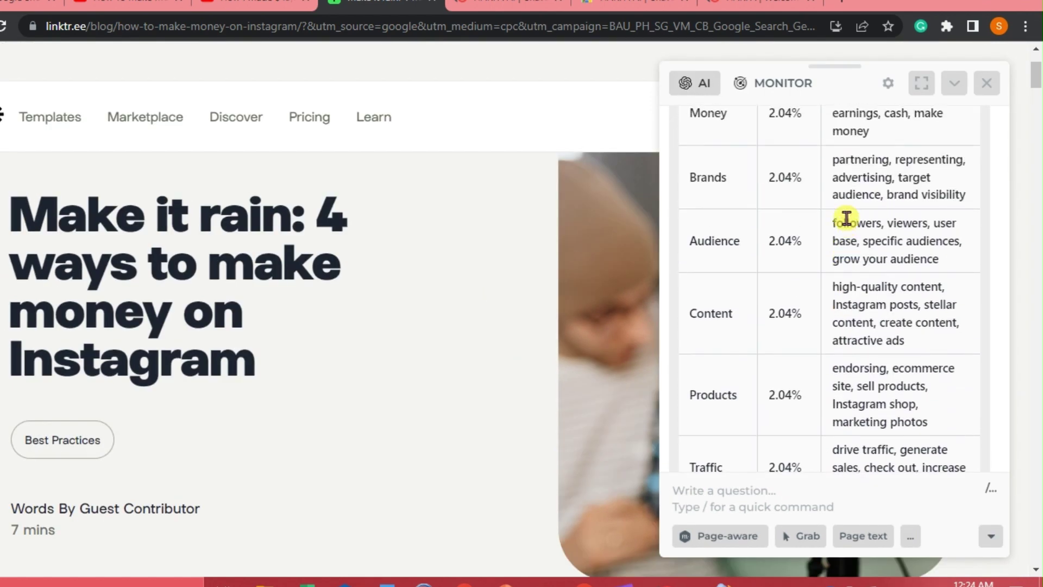
scroll(846, 218, down, 10)
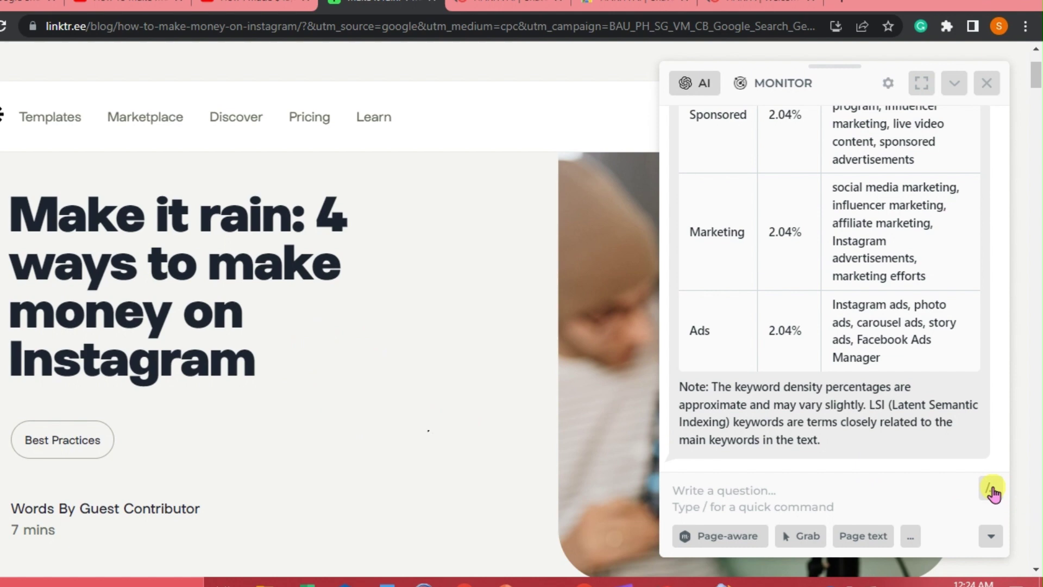
- Open the quick-command list and scroll the Marketing & SEO commands down to Outrank SEO article
key(ctrl+plus)
key(ctrl+plus)
key(ctrl+plus)
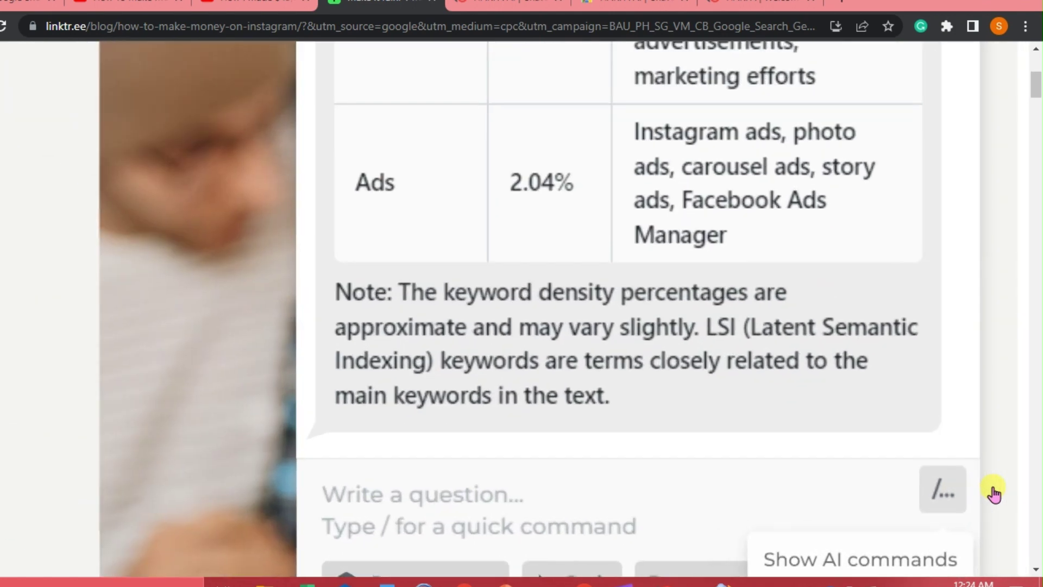
click(943, 490)
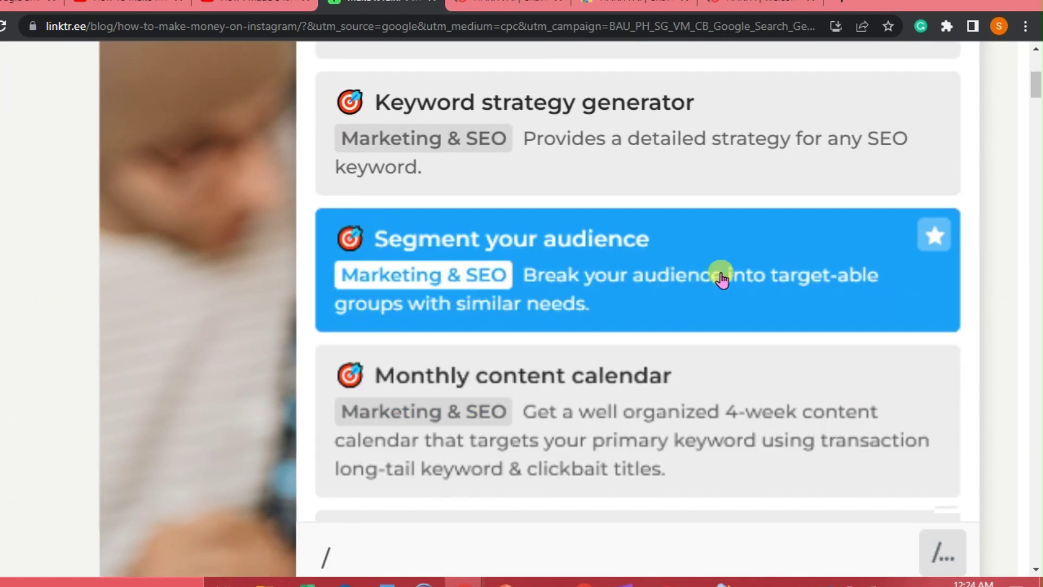
key(ctrl+0)
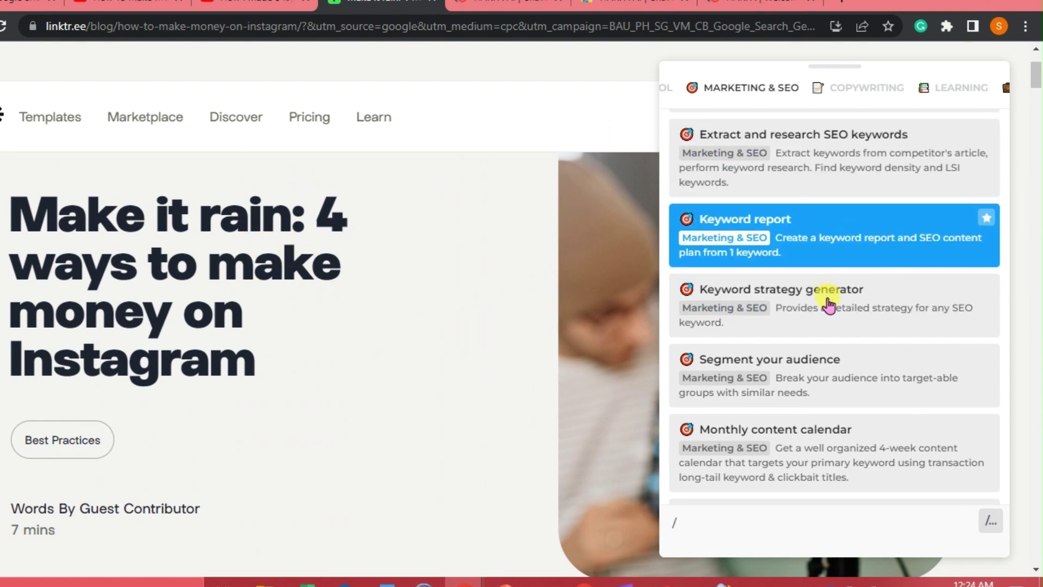
scroll(828, 299, down, 2)
scroll(826, 298, down, 3)
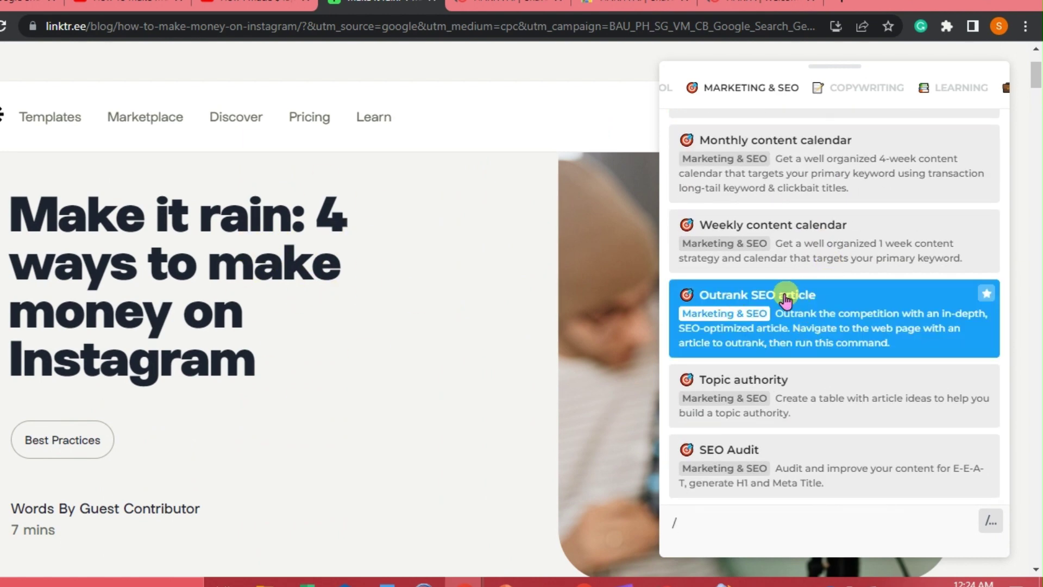
scroll(785, 298, up, 1)
scroll(782, 298, up, 3)
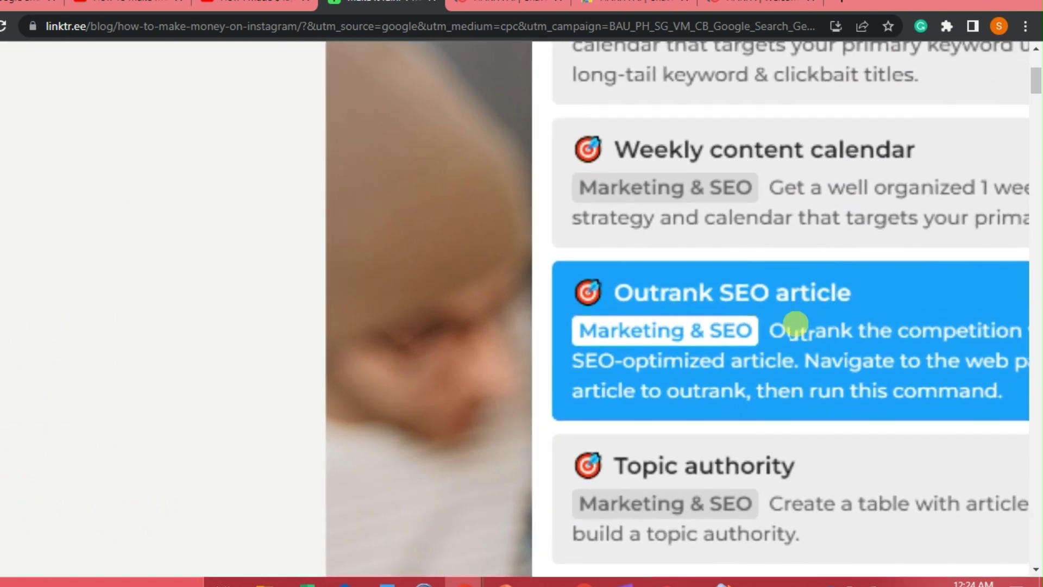
scroll(795, 329, down, 3)
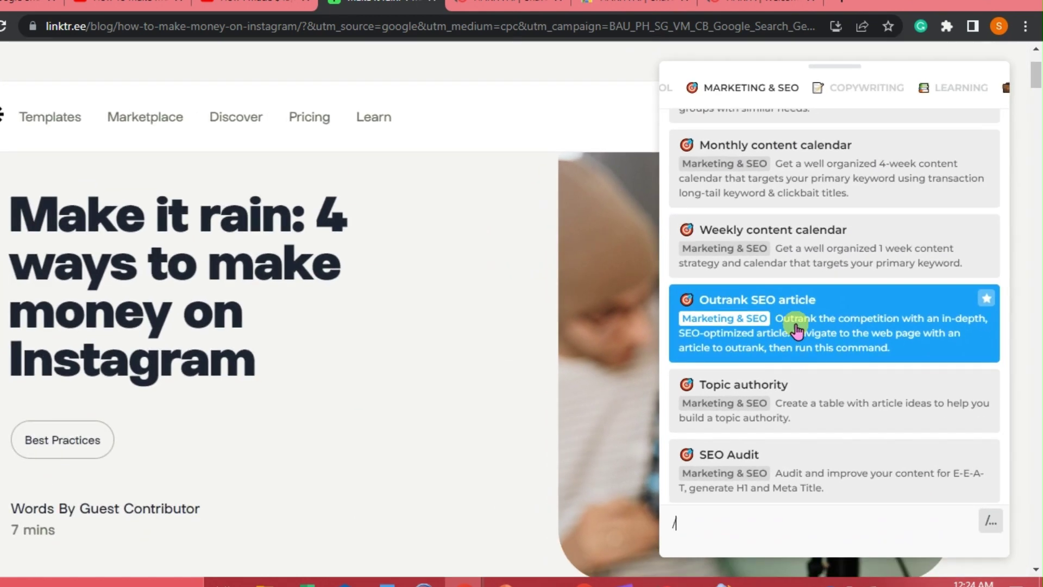
scroll(882, 334, up, 3)
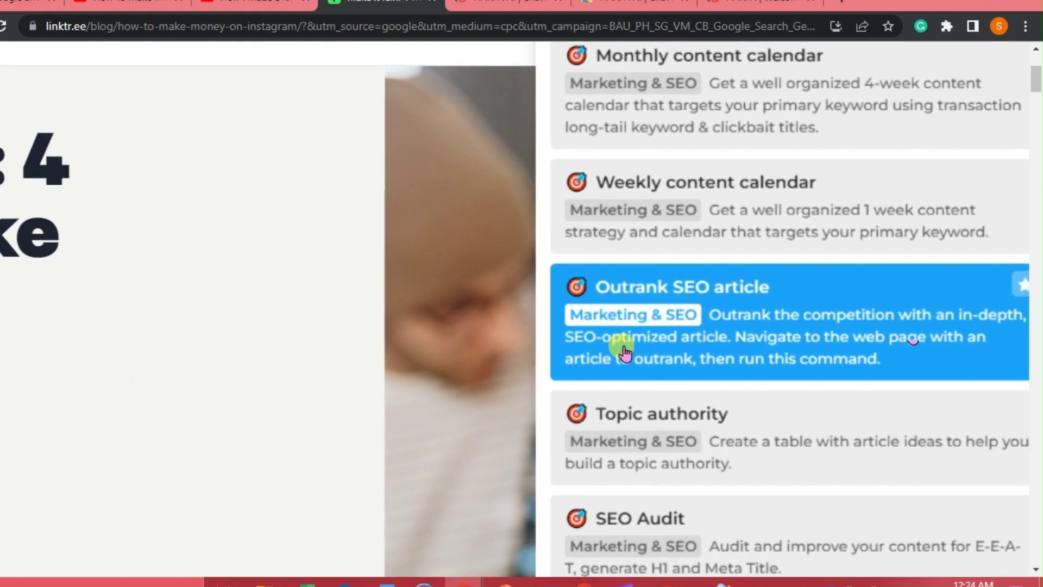
scroll(727, 353, down, 3)
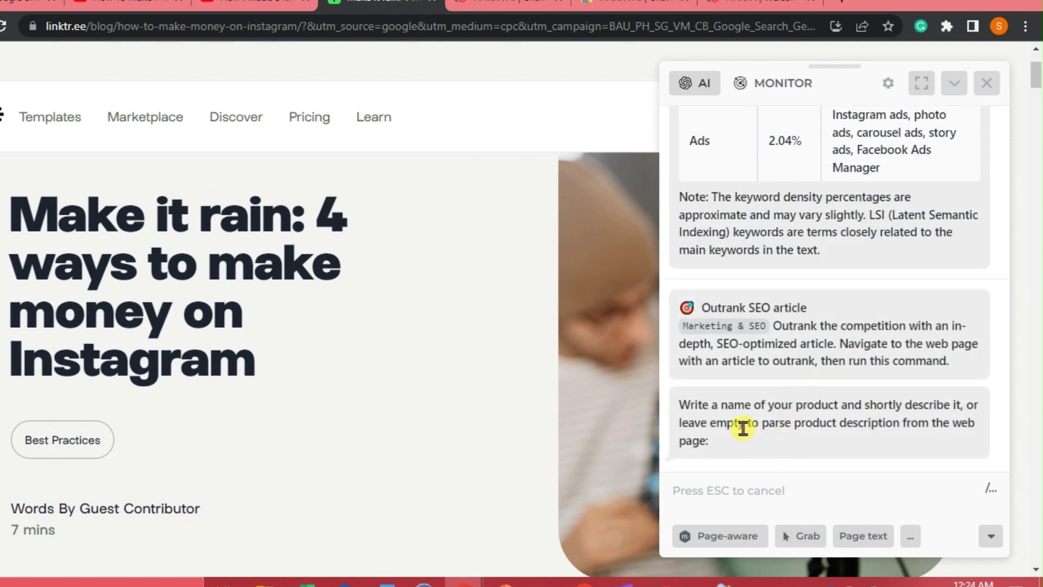
- Keep the Outrank SEO article command waiting for a product name or an empty reply
scroll(741, 425, up, 4)
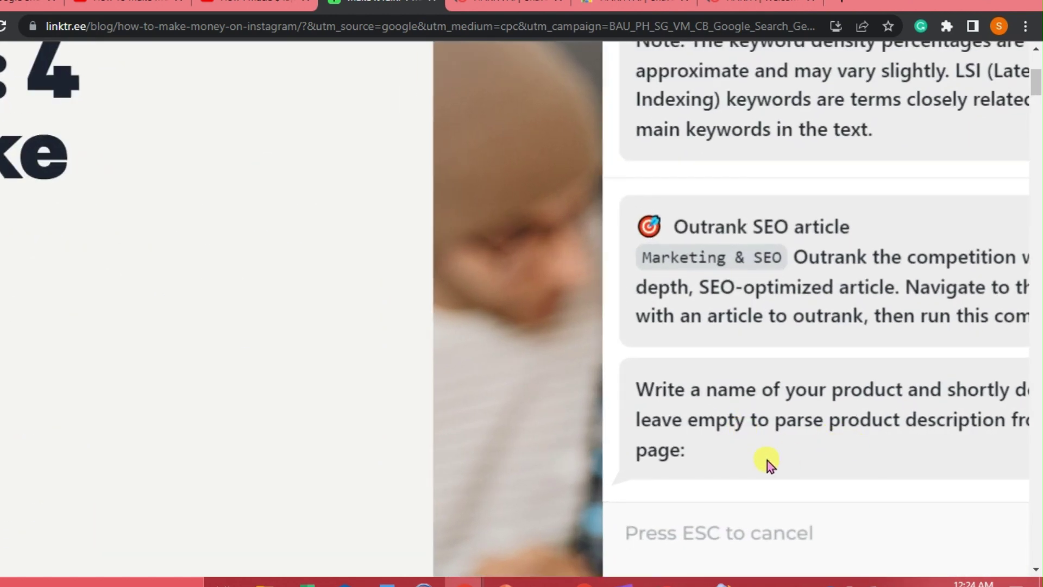
scroll(767, 460, down, 4)
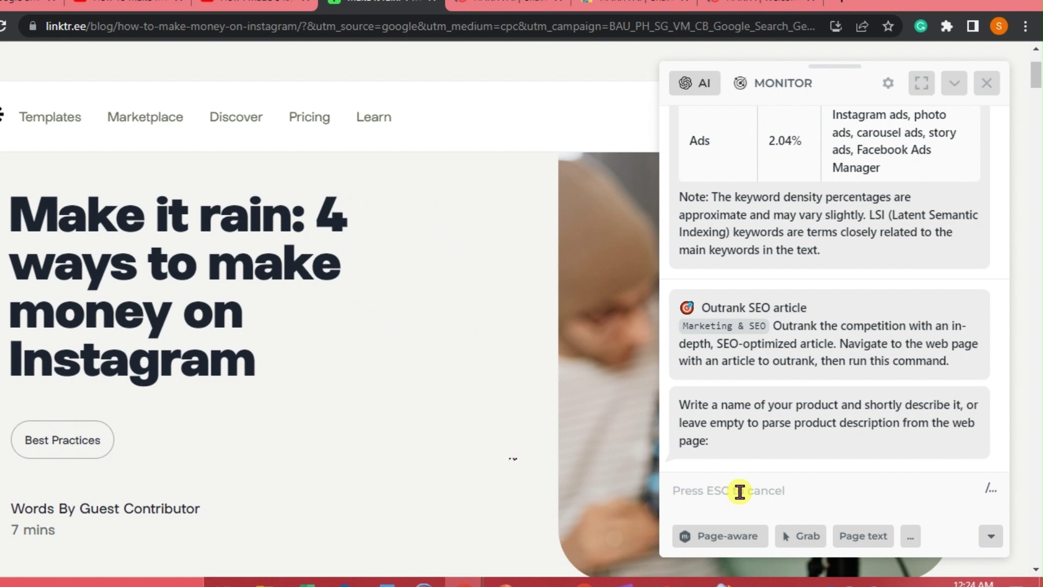
- Run Outrank SEO article with an empty prompt so it writes the article from the page
key(Return)
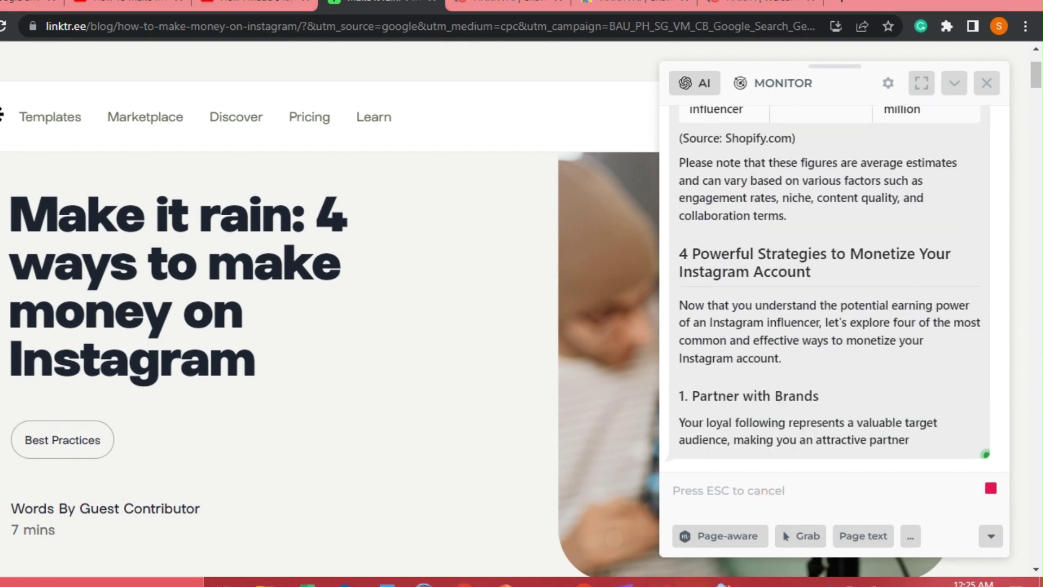
scroll(275, 378, down, 15)
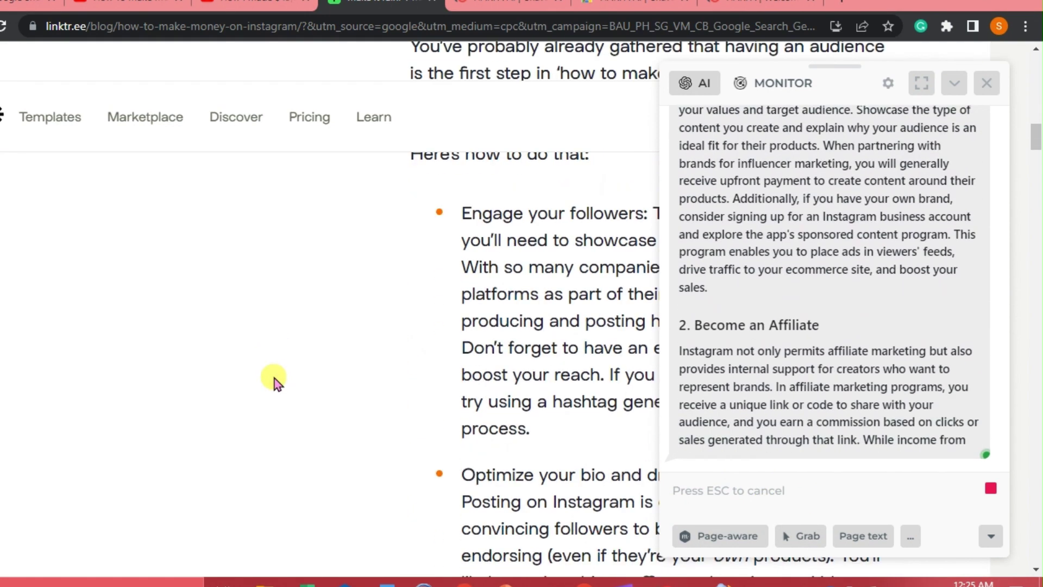
scroll(275, 378, up, 18)
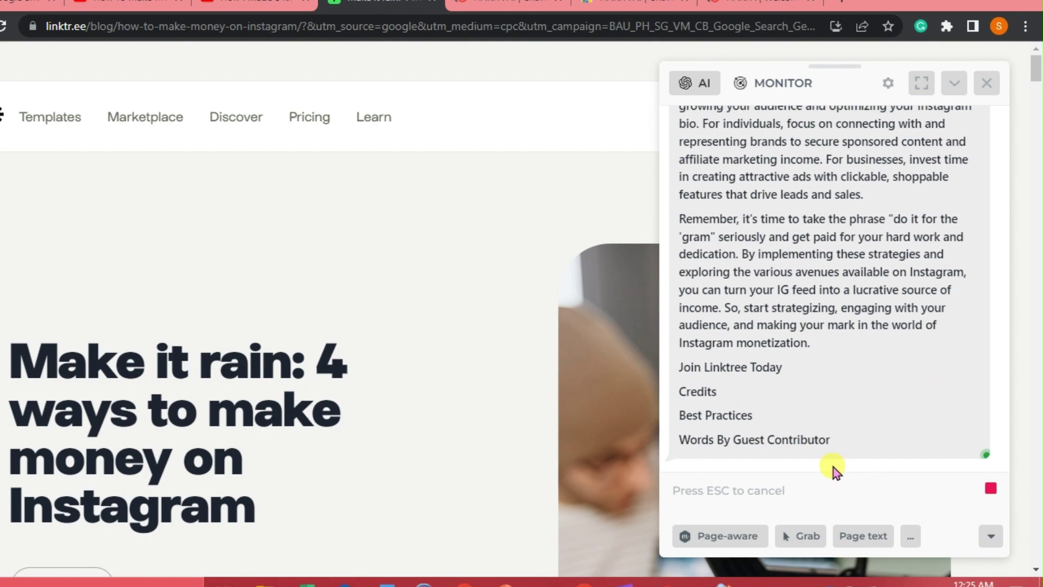
scroll(836, 237, up, 4)
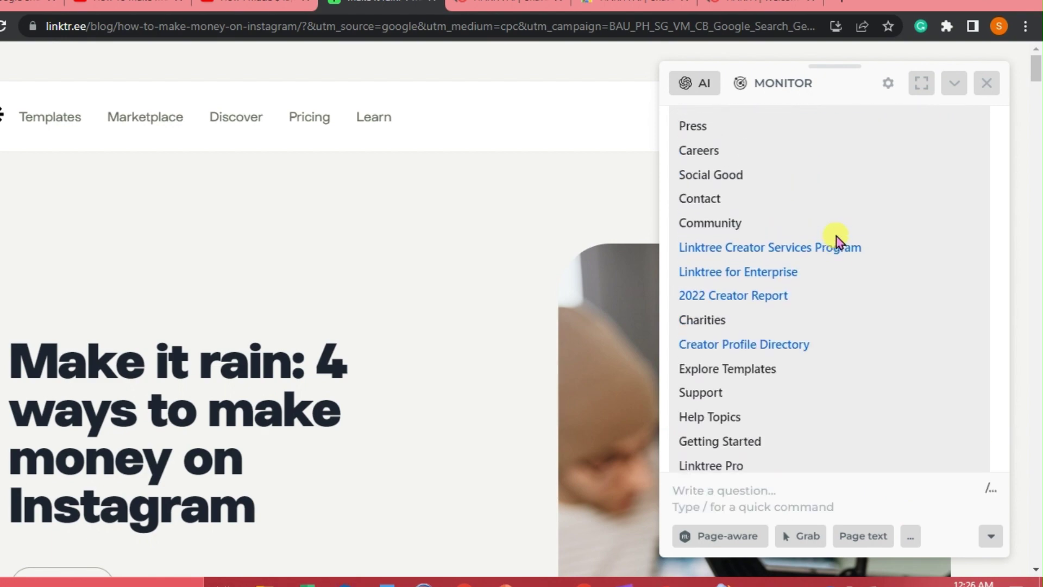
scroll(836, 236, up, 15)
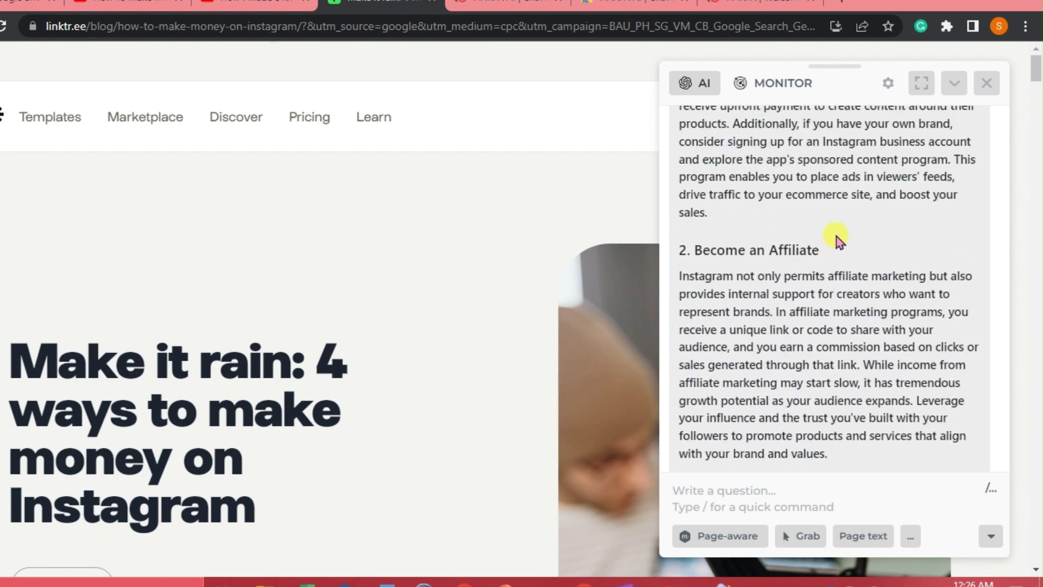
scroll(837, 236, up, 12)
scroll(836, 236, down, 3)
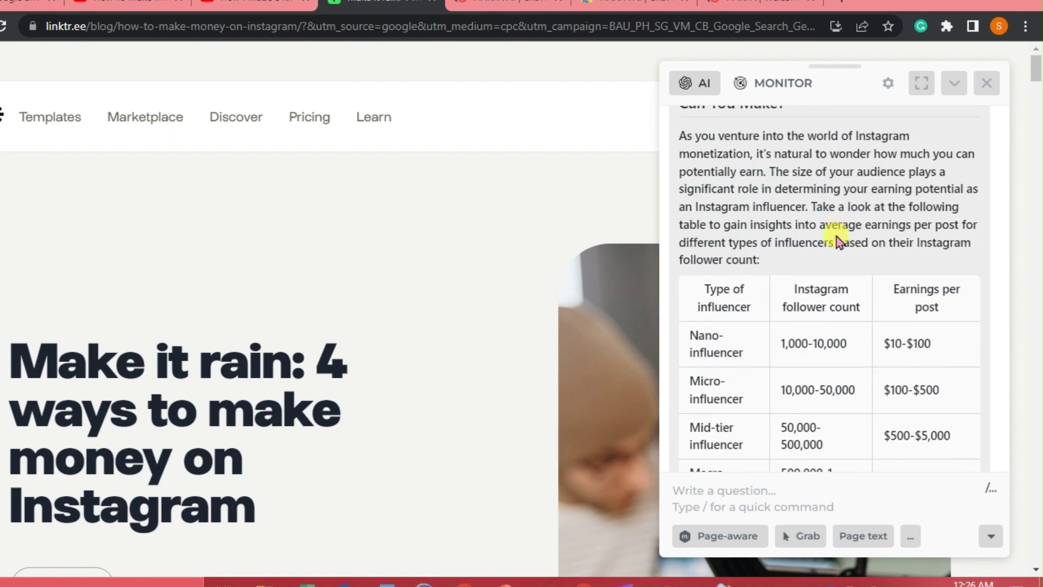
scroll(836, 237, down, 15)
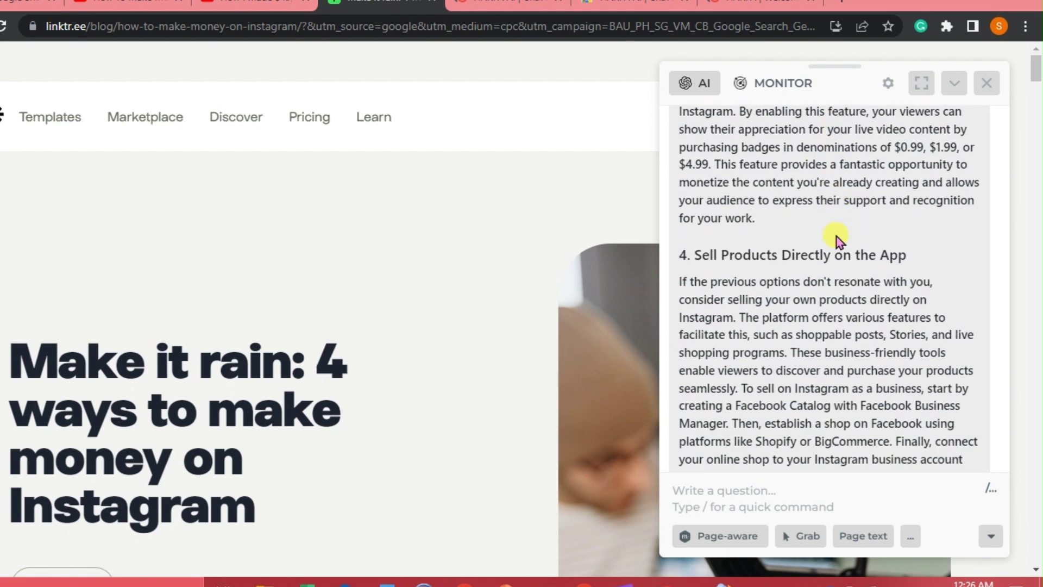
- Review the article's earnings table, four strategies, Sponsored Posts and Instagram Ads section and conclusion
scroll(836, 236, up, 15)
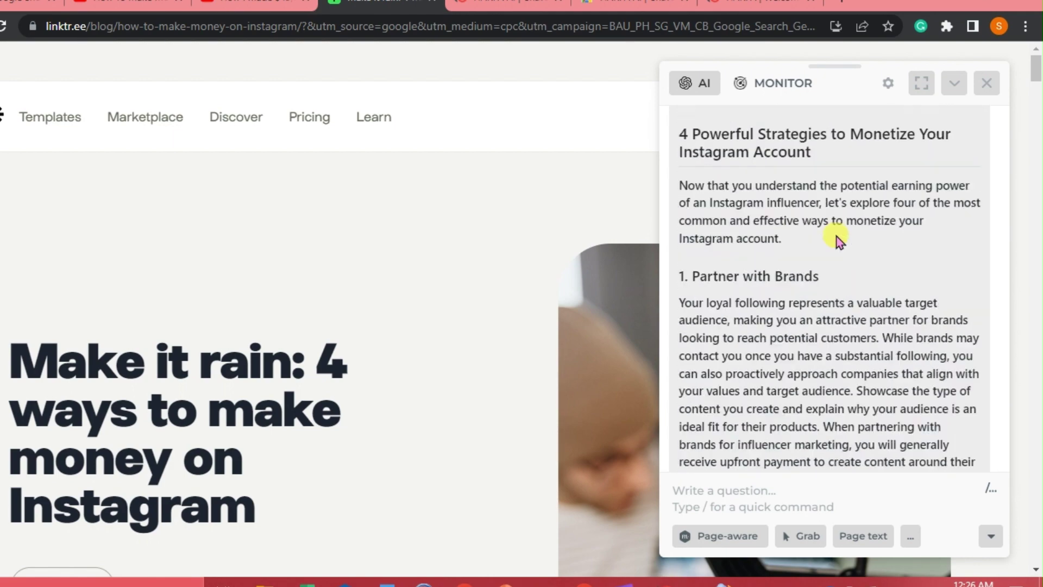
scroll(836, 239, up, 4)
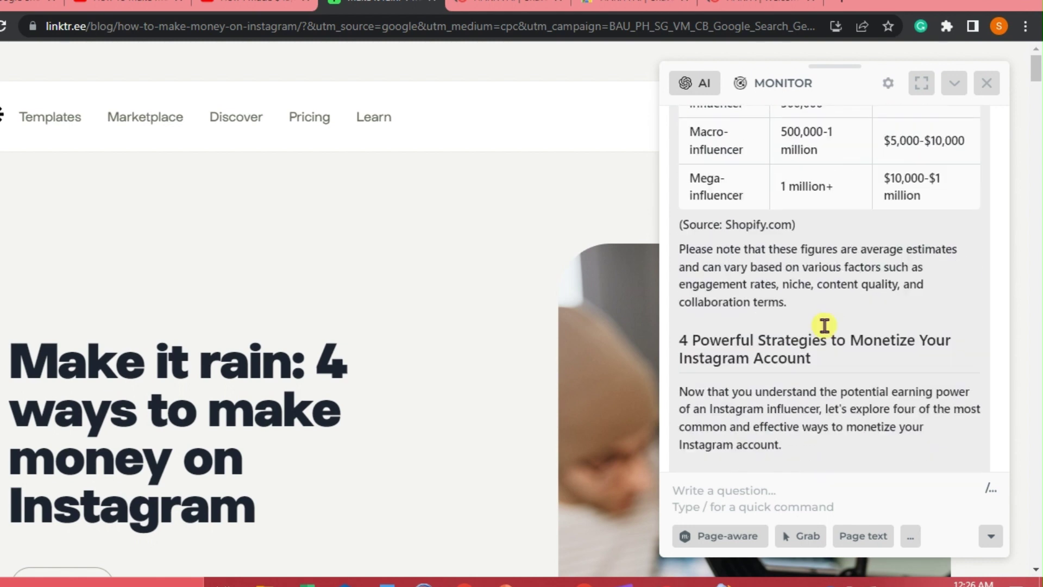
scroll(824, 324, up, 2)
scroll(824, 325, down, 10)
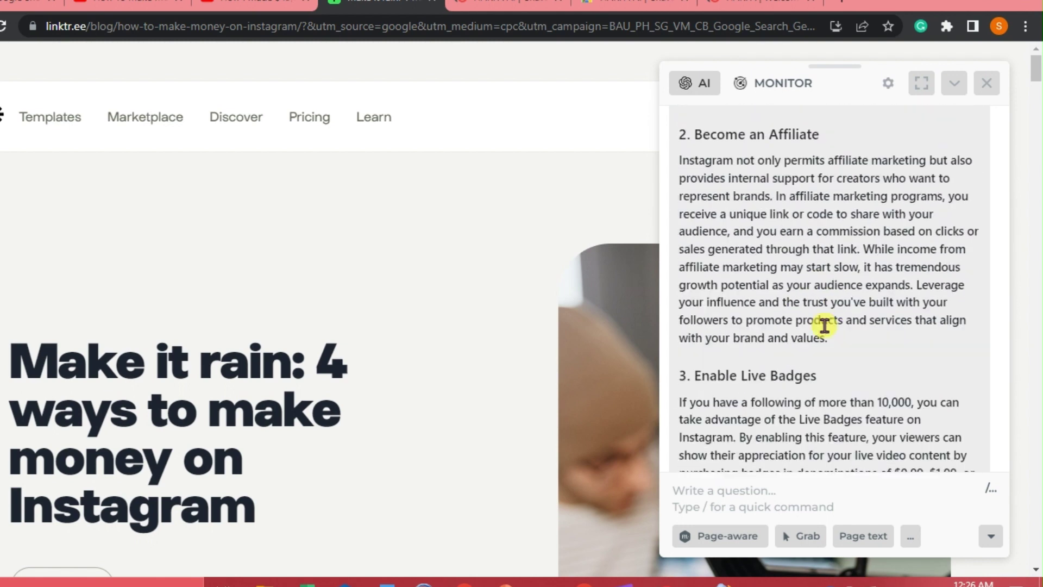
scroll(824, 325, down, 10)
scroll(342, 418, down, 5)
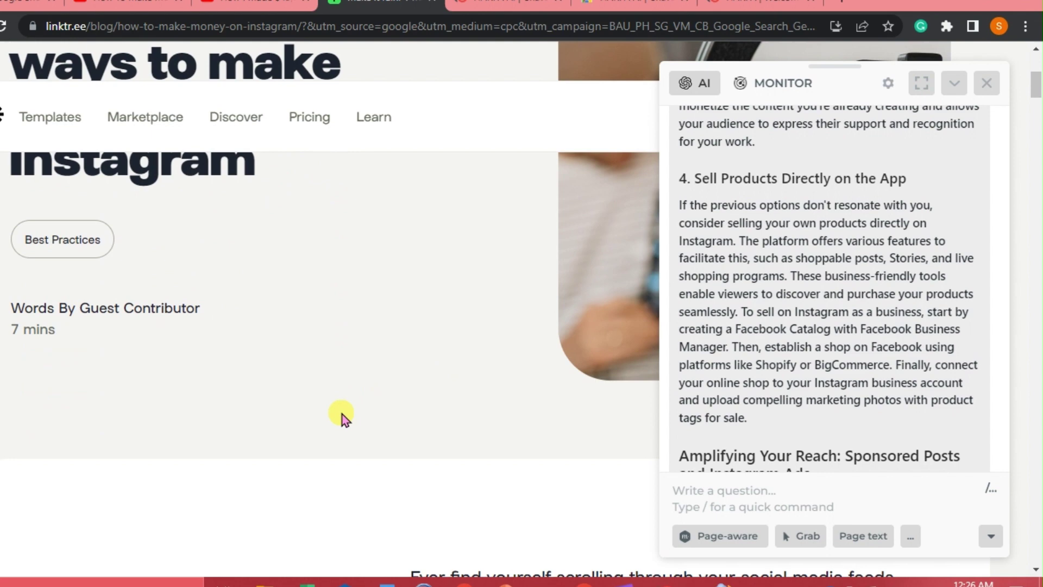
scroll(342, 419, down, 10)
scroll(804, 239, up, 4)
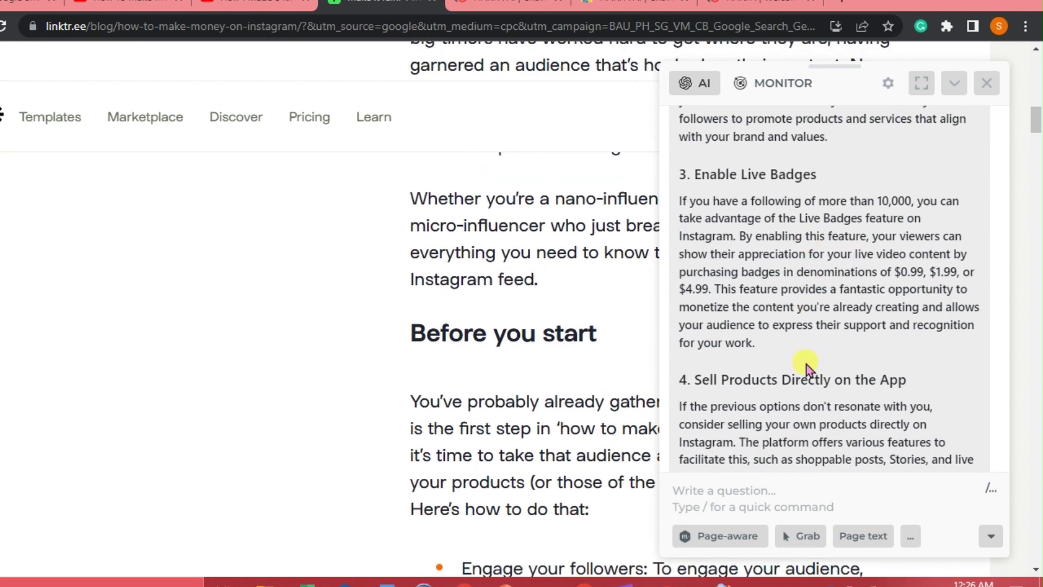
scroll(813, 302, down, 15)
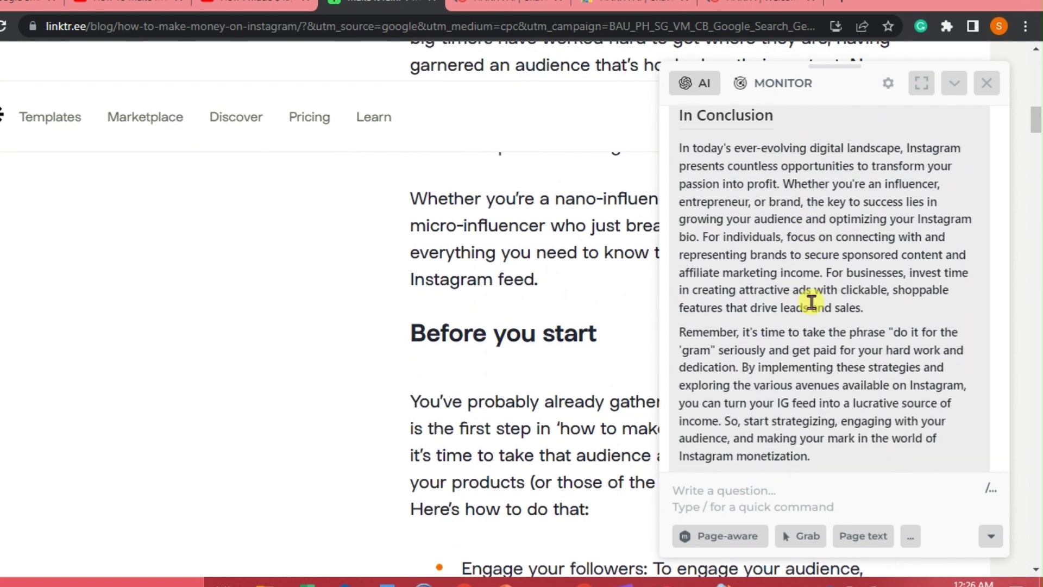
scroll(810, 301, down, 10)
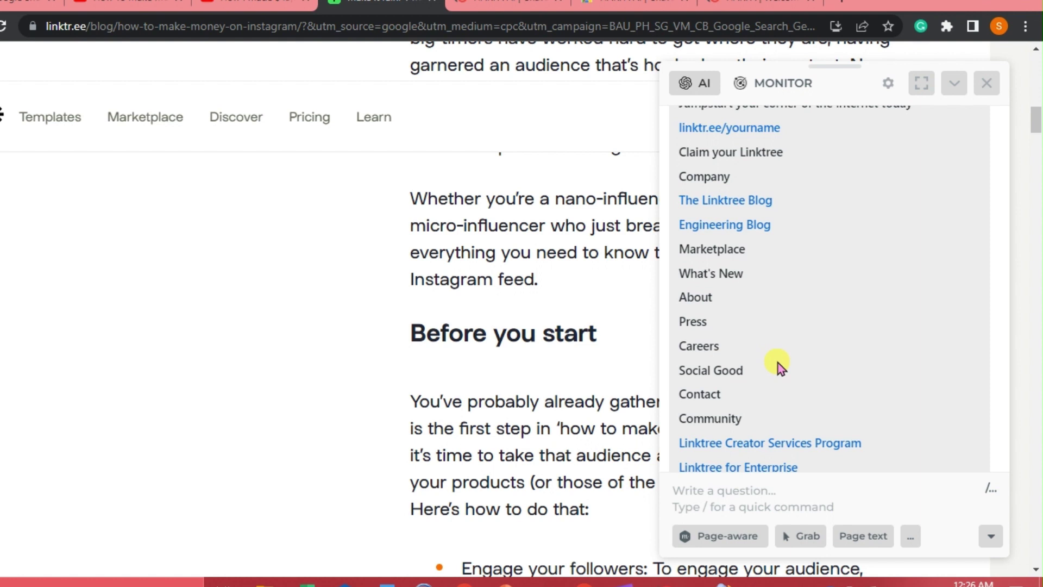
scroll(820, 266, up, 3)
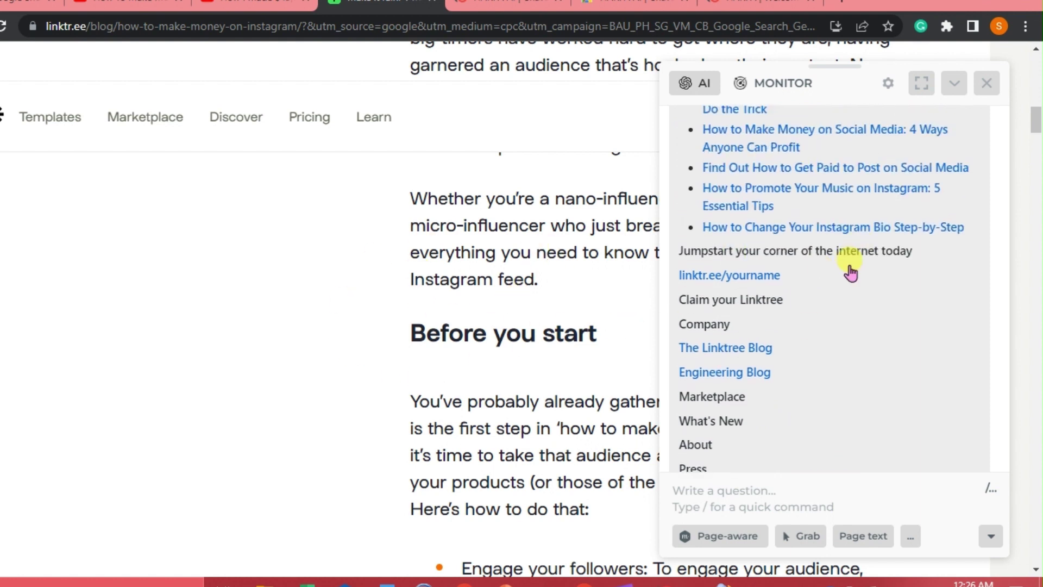
scroll(850, 271, up, 4)
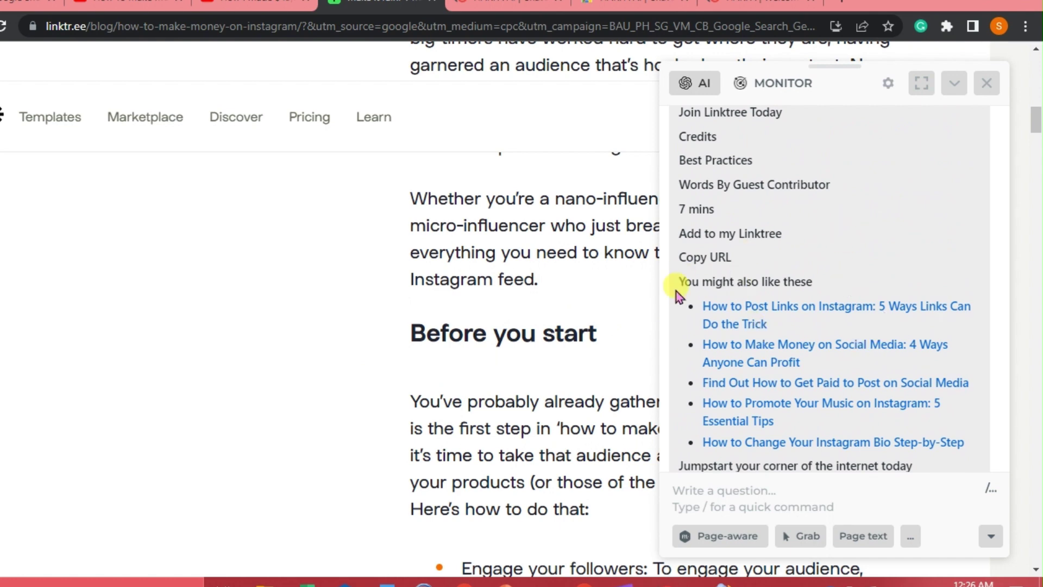
scroll(773, 252, up, 12)
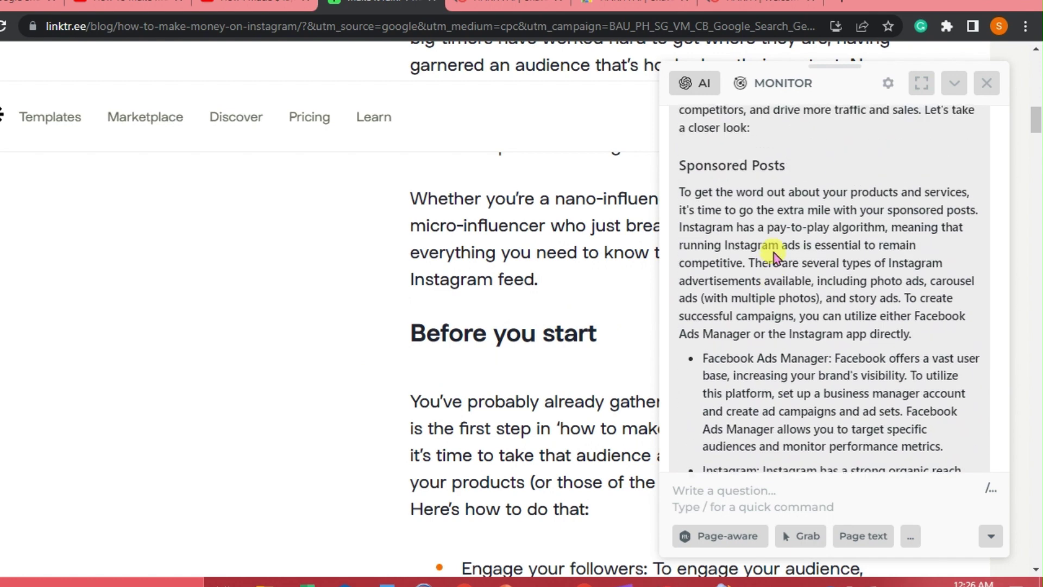
scroll(773, 253, up, 6)
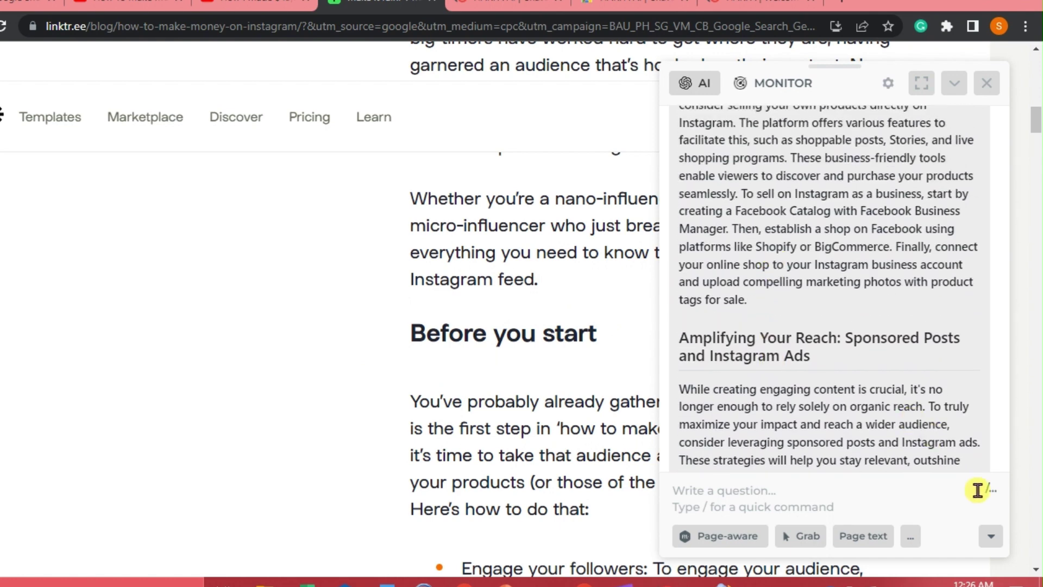
- Start the Article outline MECE command from the COPYWRITING category of the / command list
scroll(987, 491, up, 5)
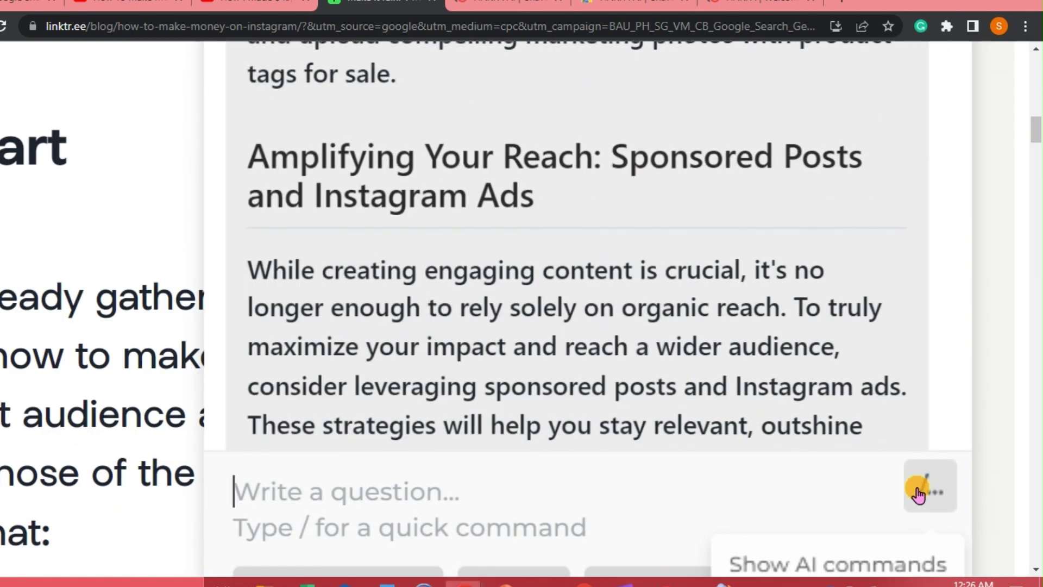
scroll(697, 387, down, 5)
text(/)
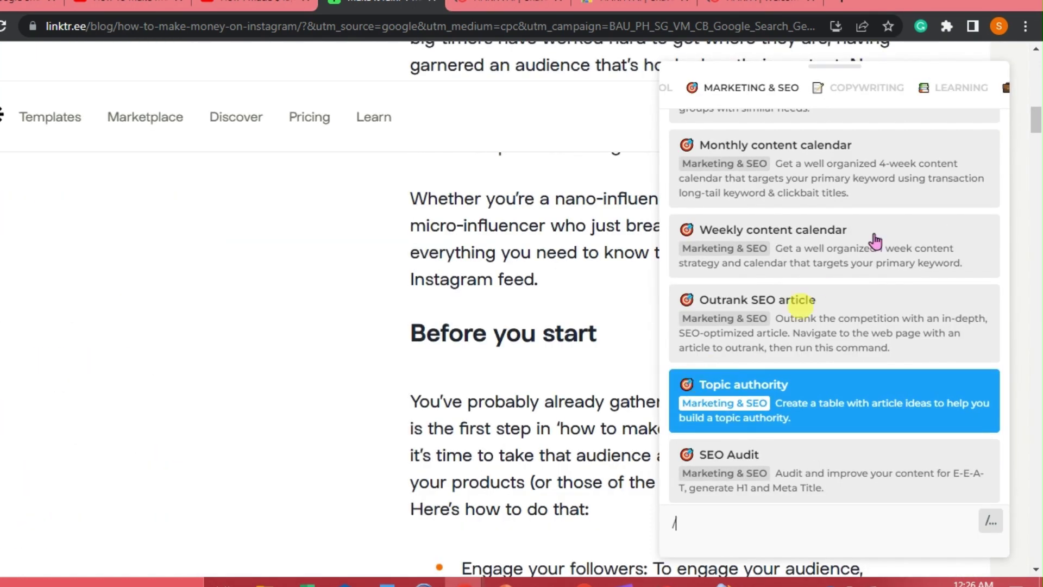
click(855, 100)
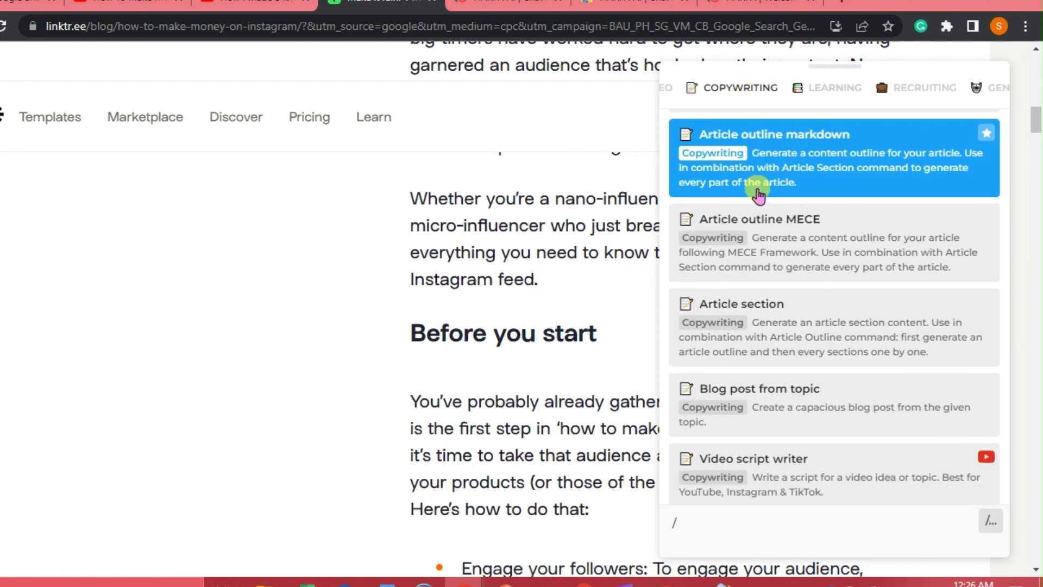
scroll(764, 269, up, 5)
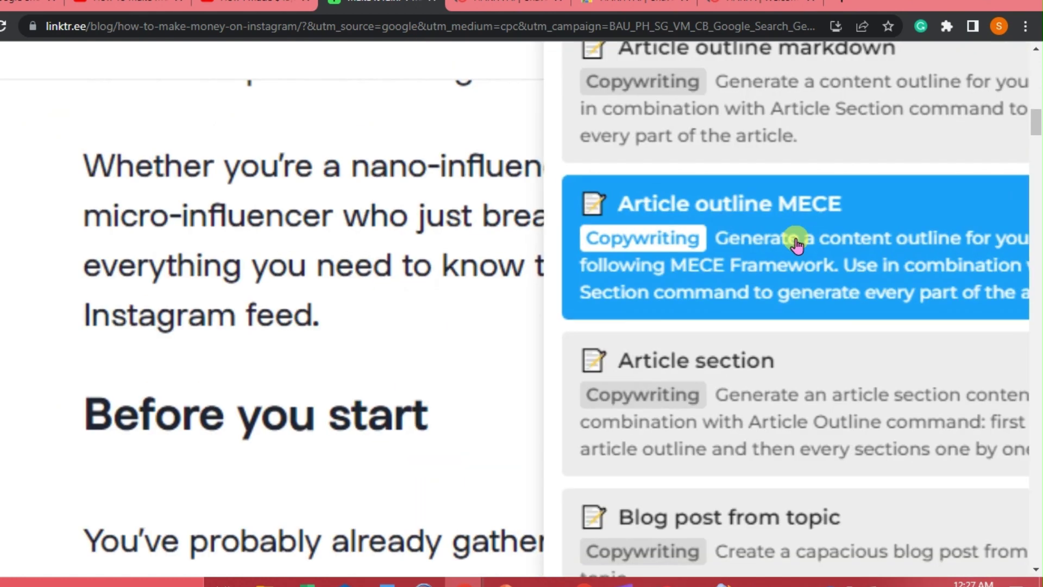
scroll(697, 257, down, 5)
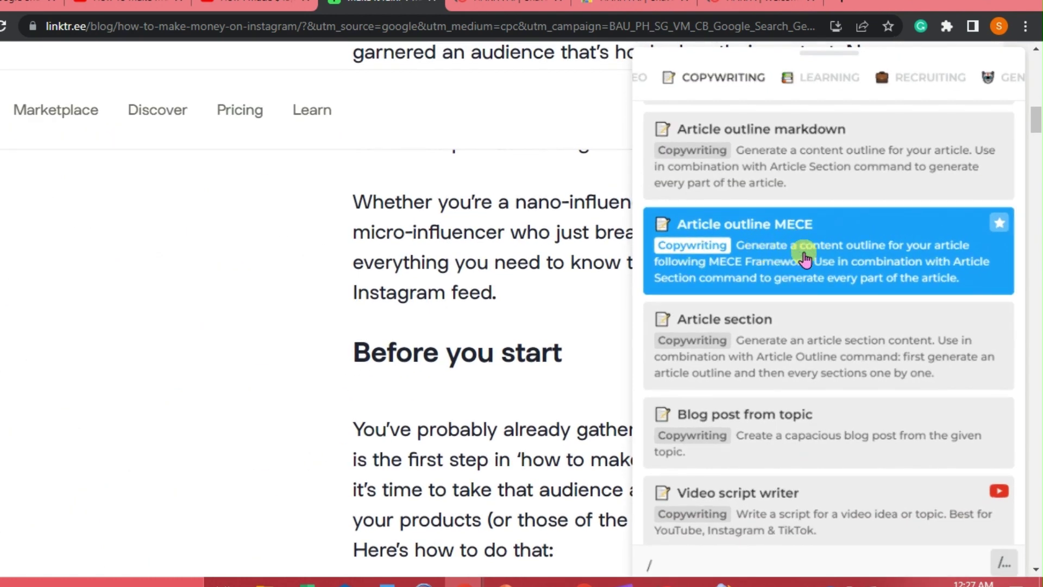
click(749, 266)
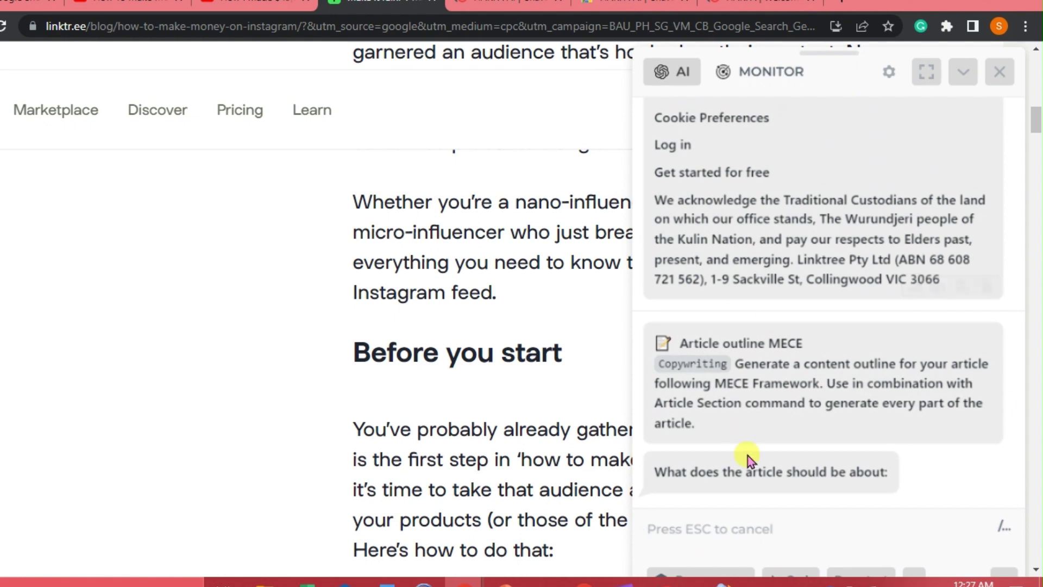
- Paste the 'Make it rain' headline as the topic and generate the 'Monetize Your Instagram' outline
key(ctrl+minus)
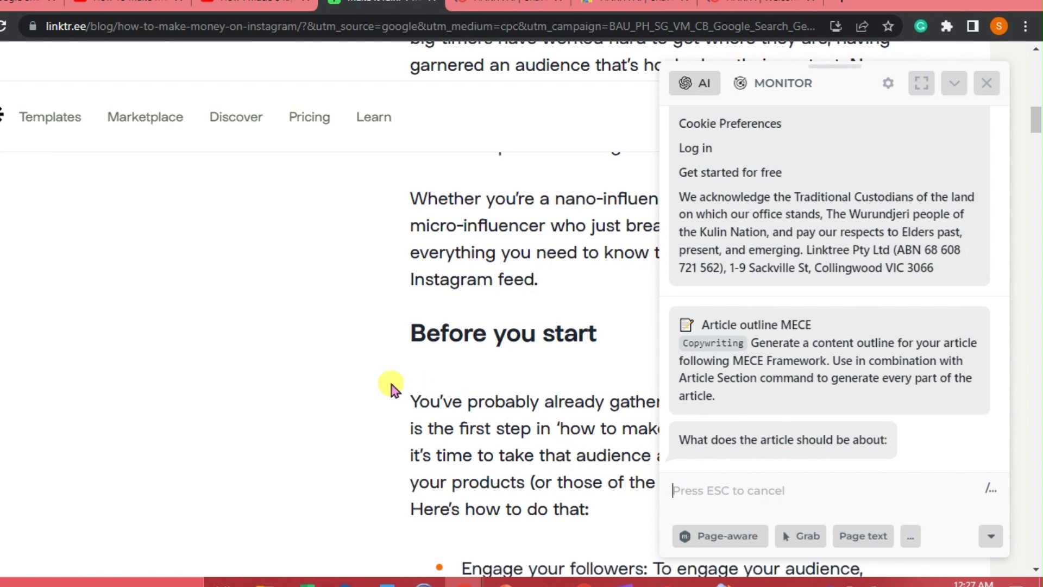
scroll(399, 216, up, 10)
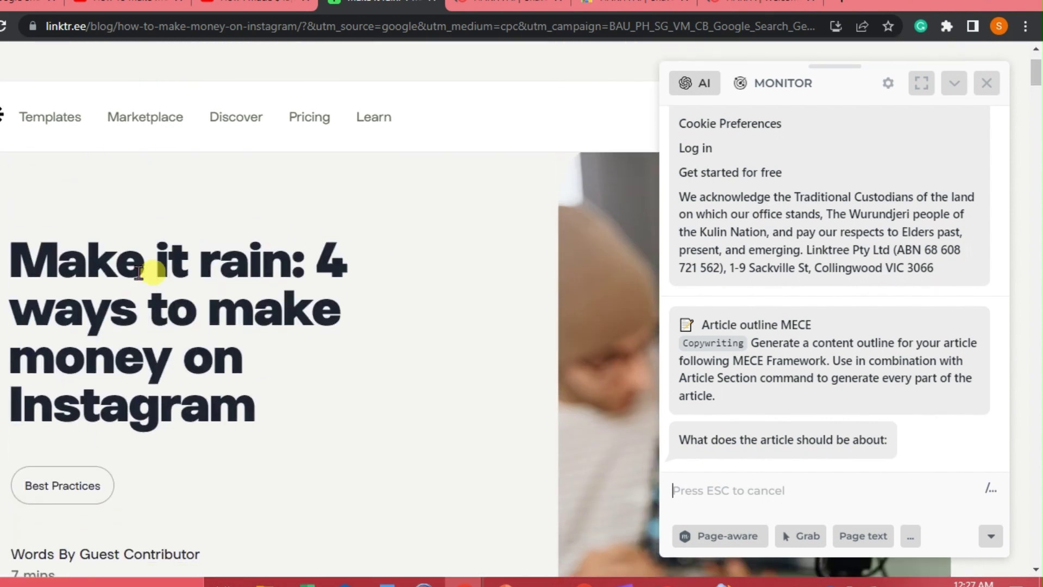
drag(30, 254, 285, 386)
key(ctrl+c)
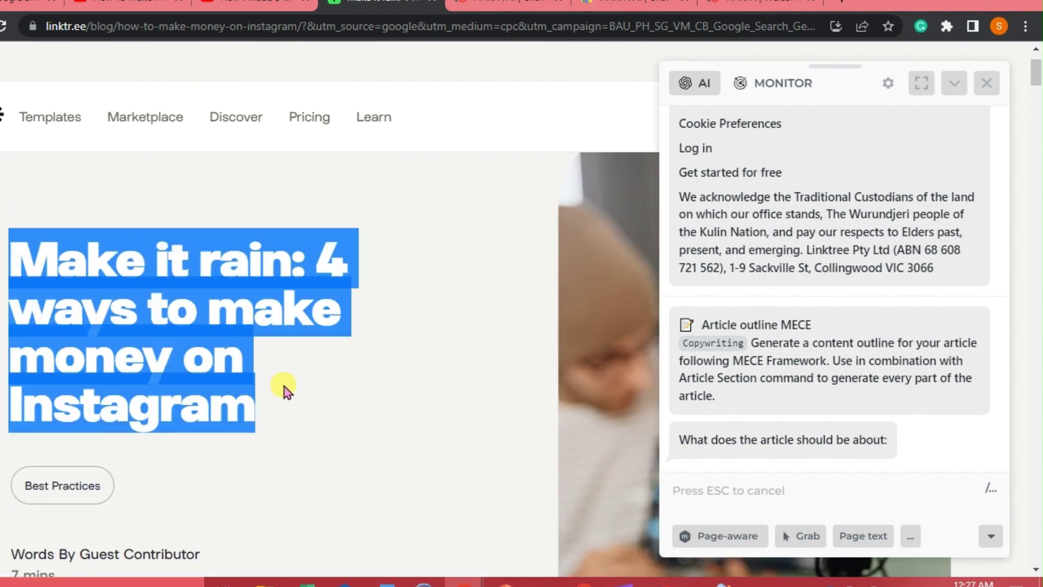
click(715, 486)
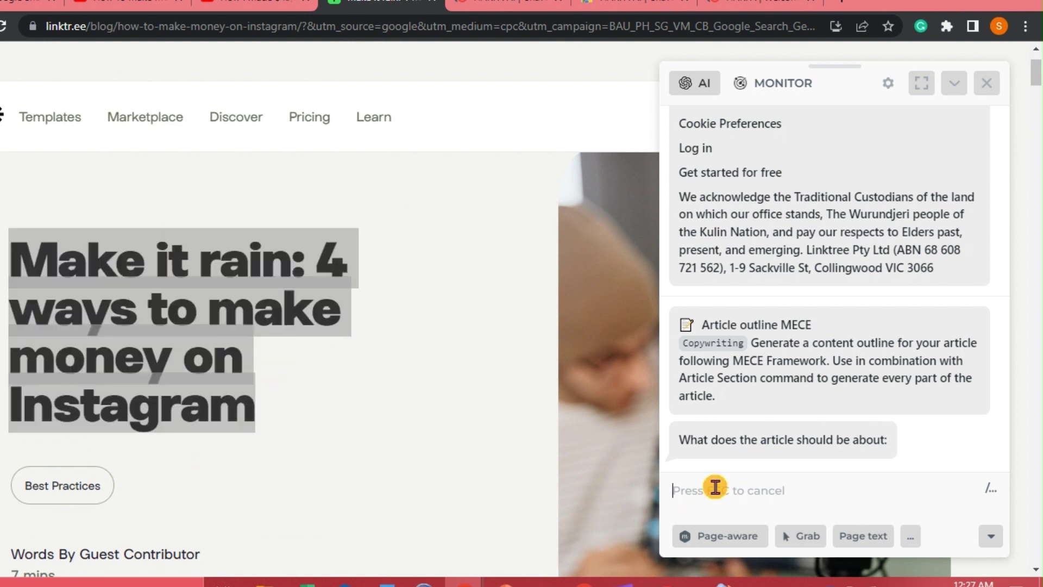
key(ctrl+v)
key(Return)
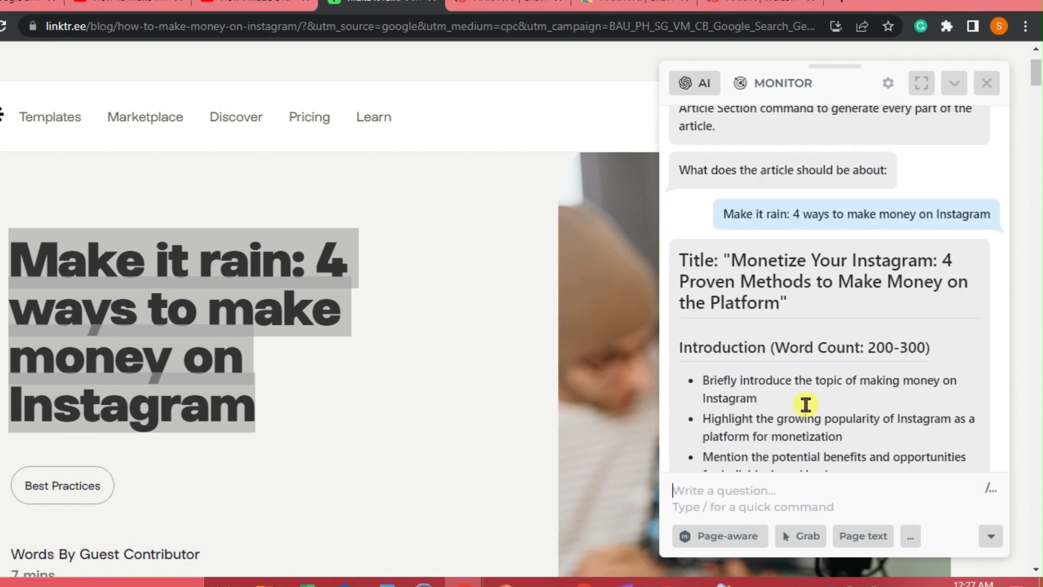
scroll(882, 380, down, 1)
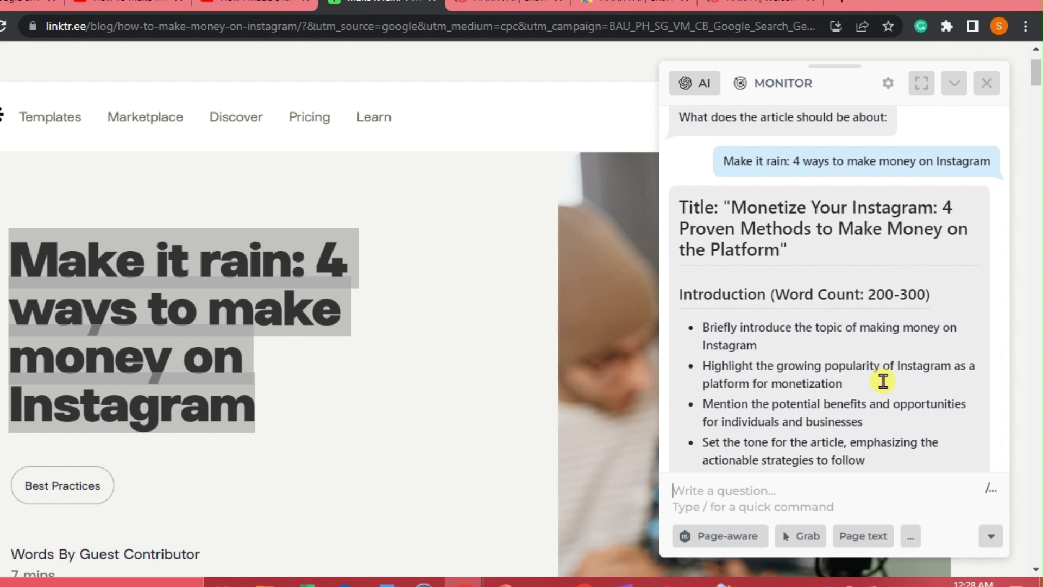
scroll(882, 380, down, 1)
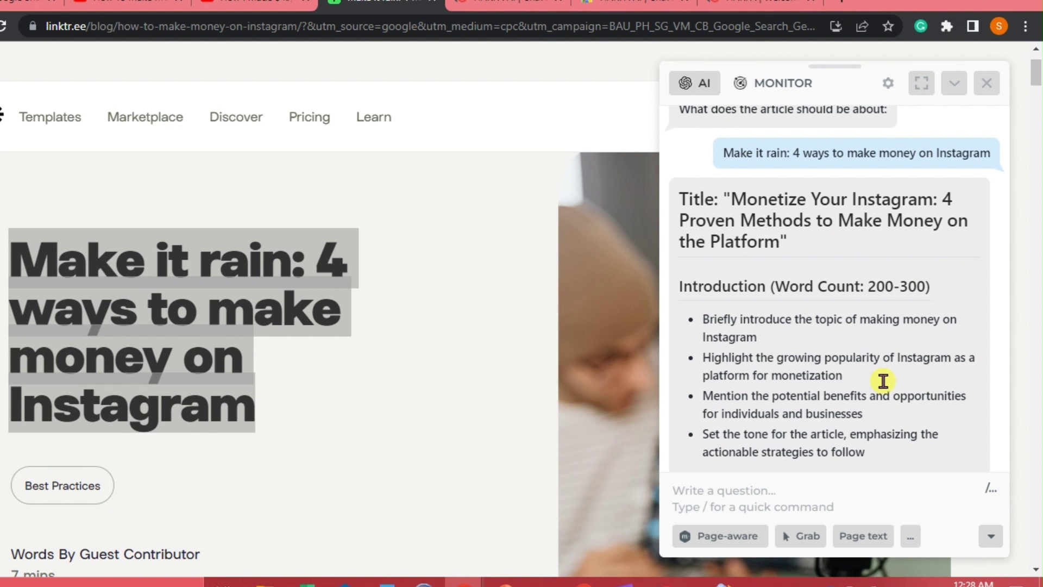
scroll(883, 381, down, 3)
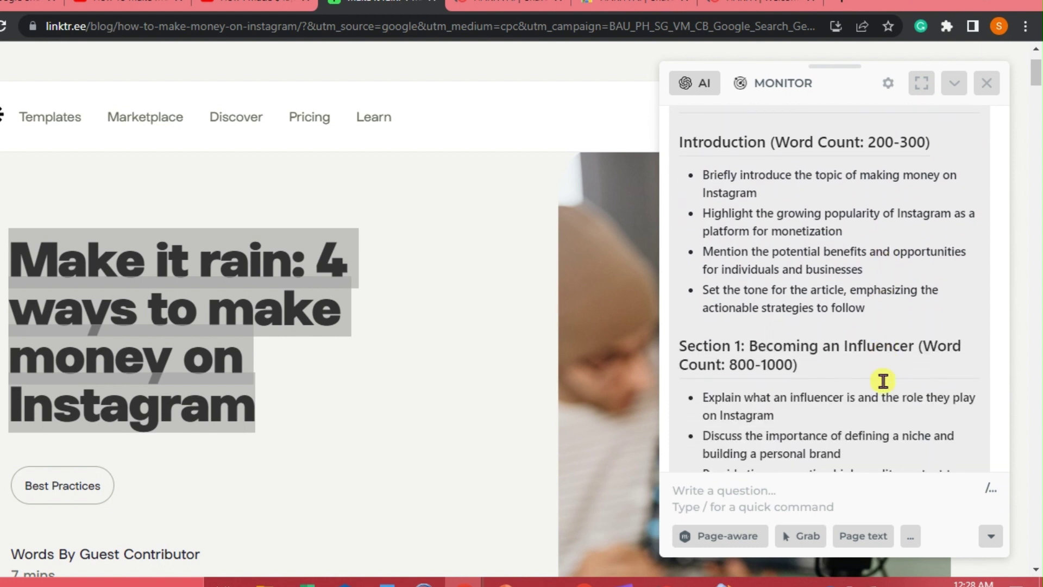
scroll(839, 393, up, 1)
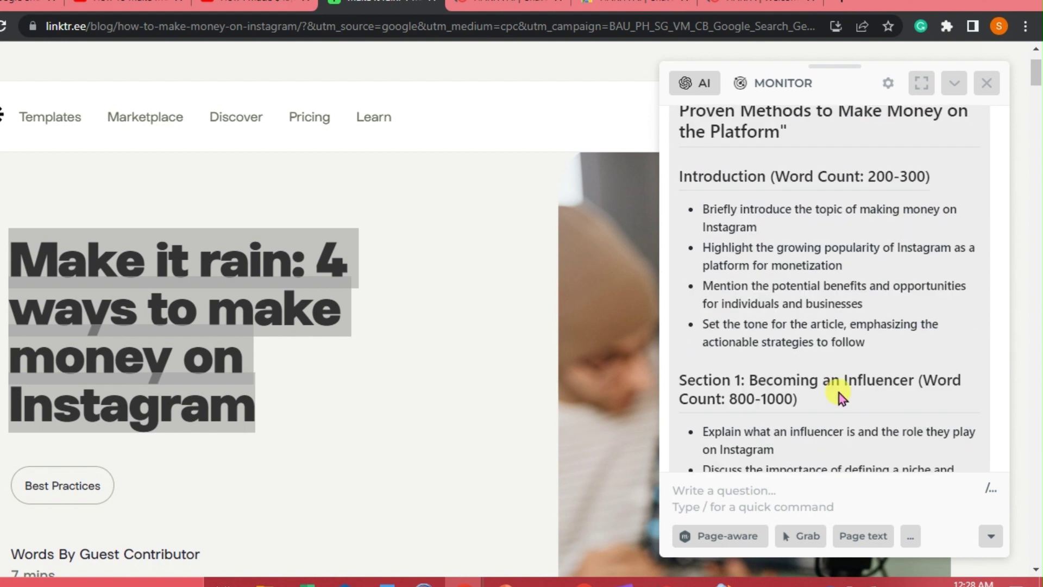
- Launch the Article section command from the COPYWRITING commands in HARPA AI
click(996, 492)
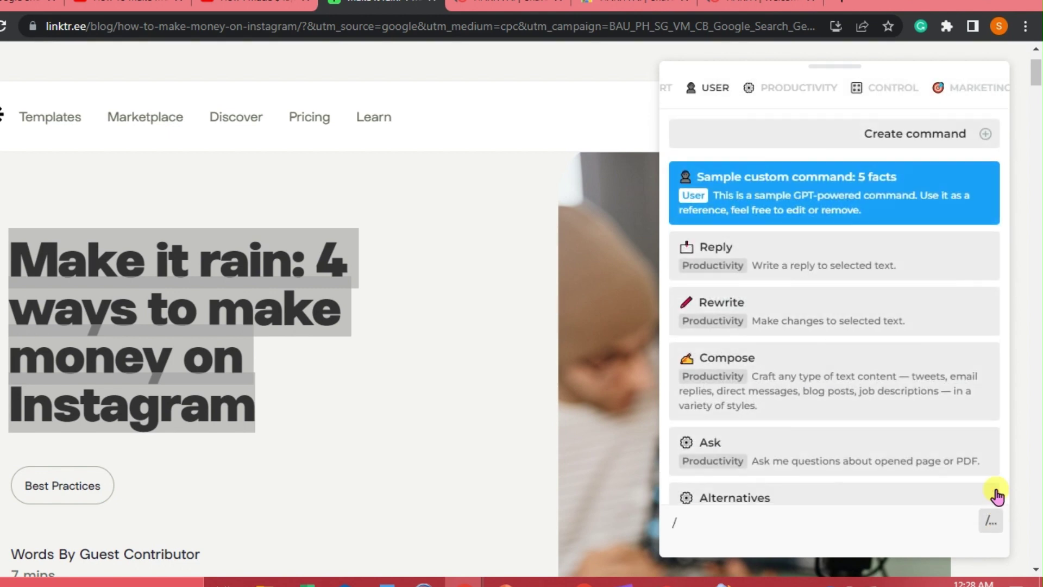
scroll(944, 92, down, 2)
scroll(944, 92, down, 2)
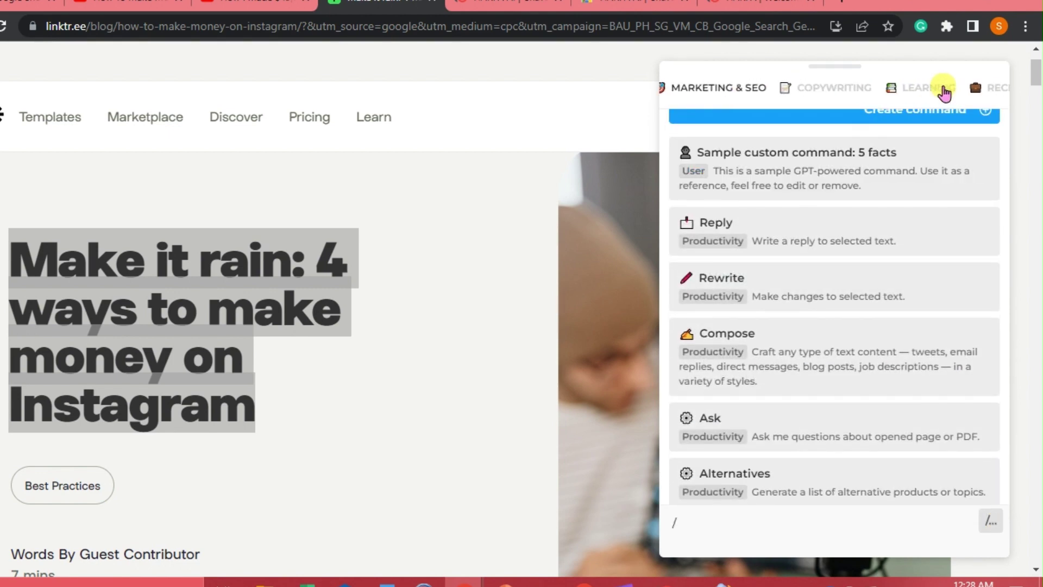
click(823, 91)
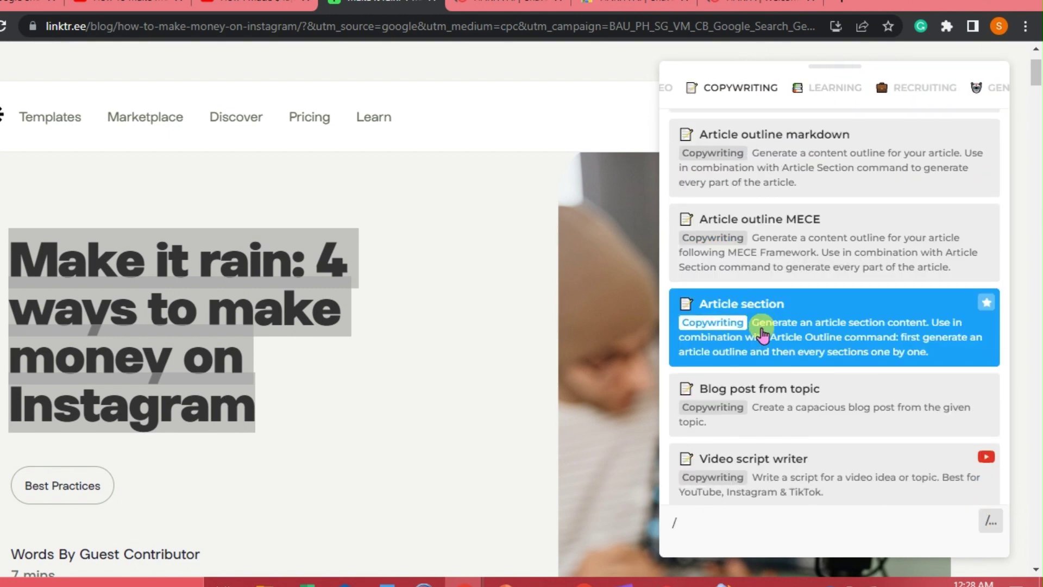
scroll(763, 337, up, 5)
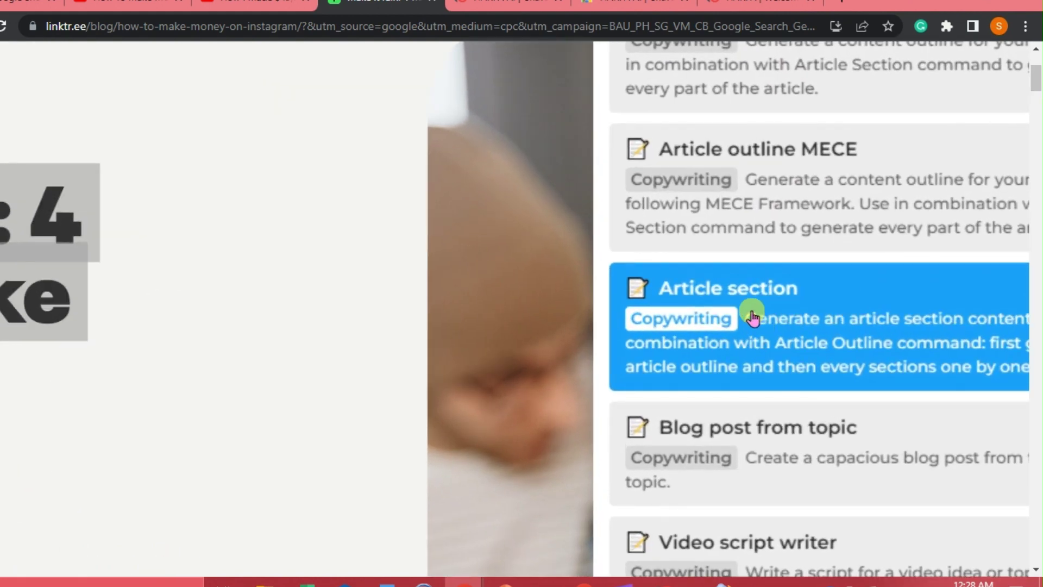
scroll(798, 326, down, 5)
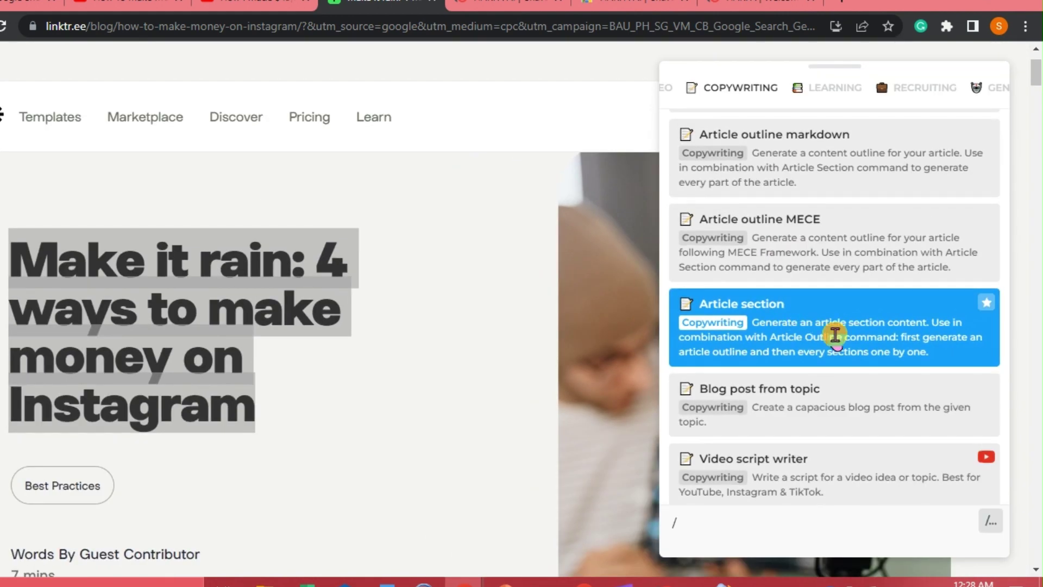
click(835, 335)
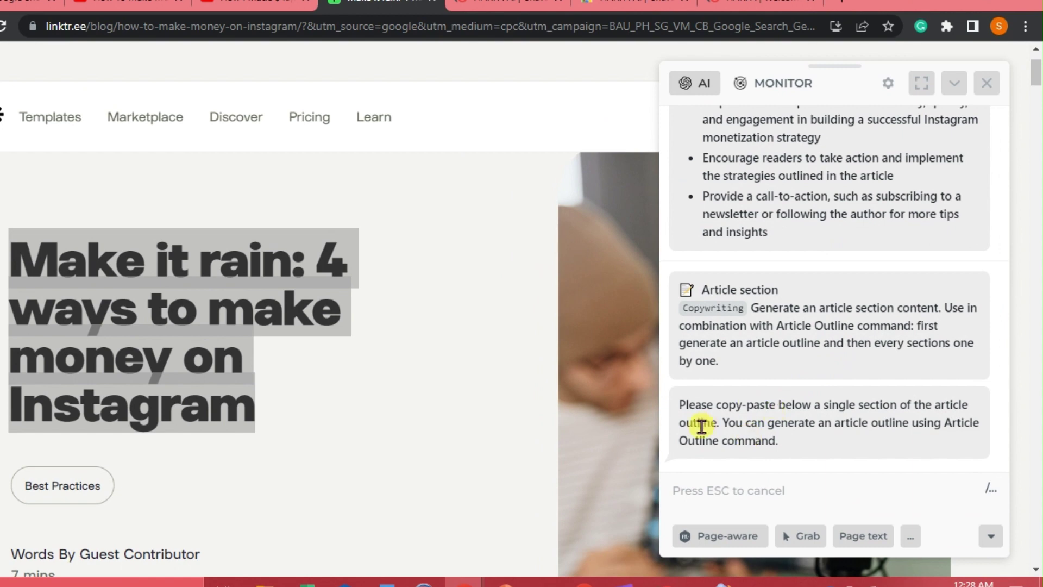
scroll(763, 417, up, 5)
scroll(864, 430, down, 5)
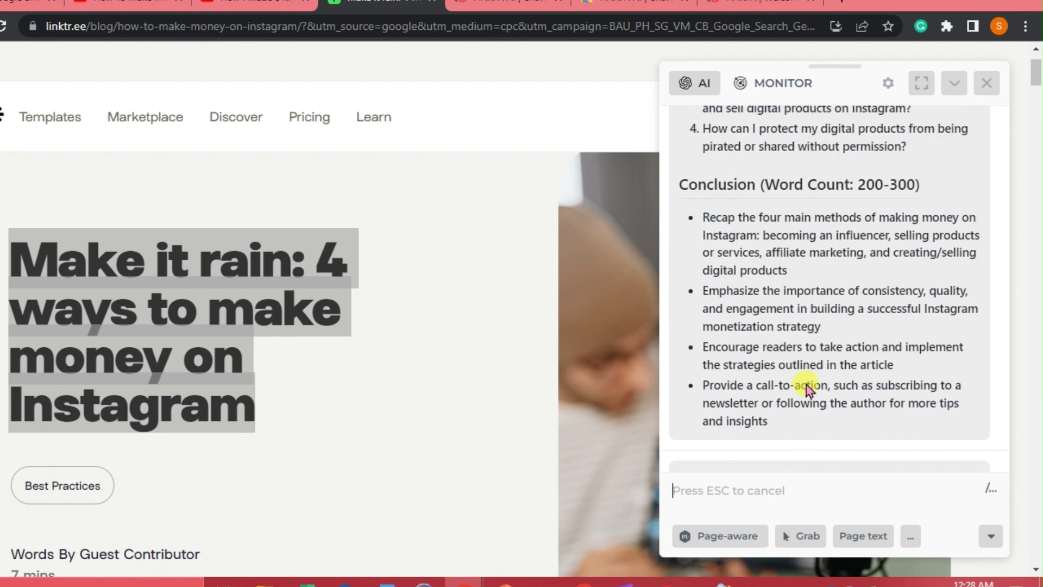
- Copy 'Becoming an Influencer' from the Section 1 heading into the prompt box
scroll(806, 386, up, 15)
scroll(806, 385, up, 15)
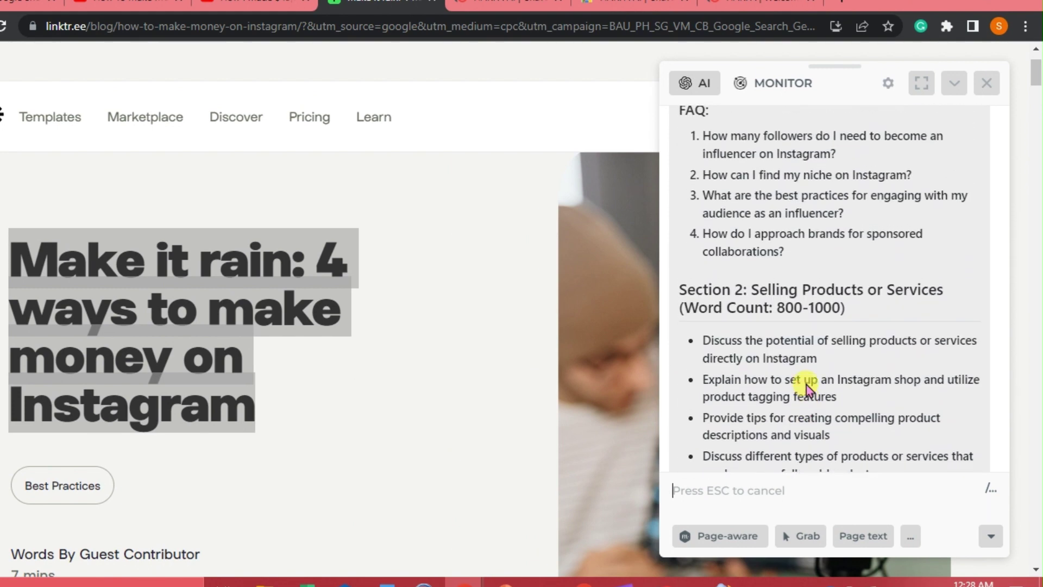
scroll(806, 385, down, 2)
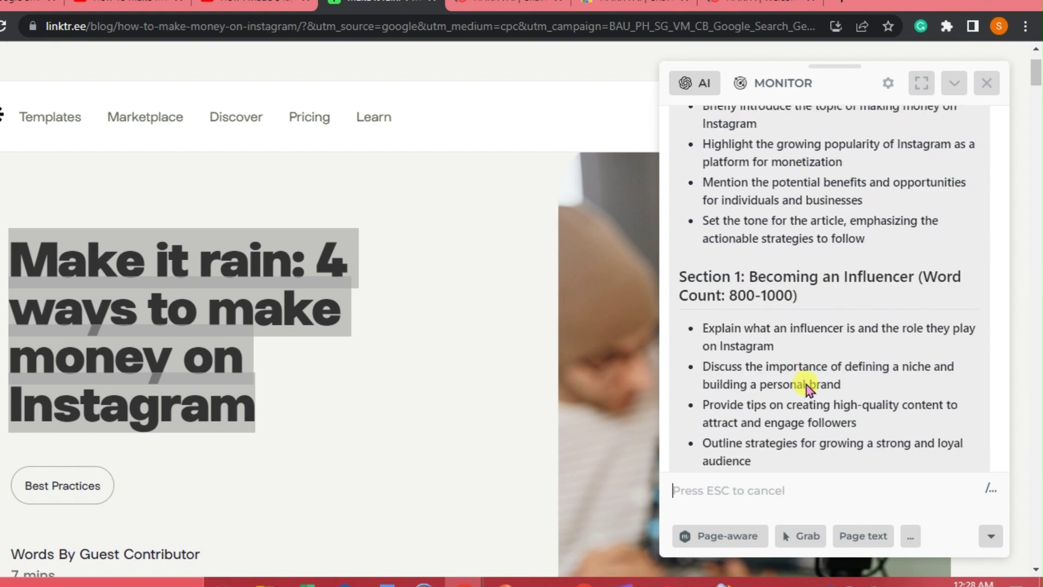
drag(678, 234, 897, 234)
click(759, 234)
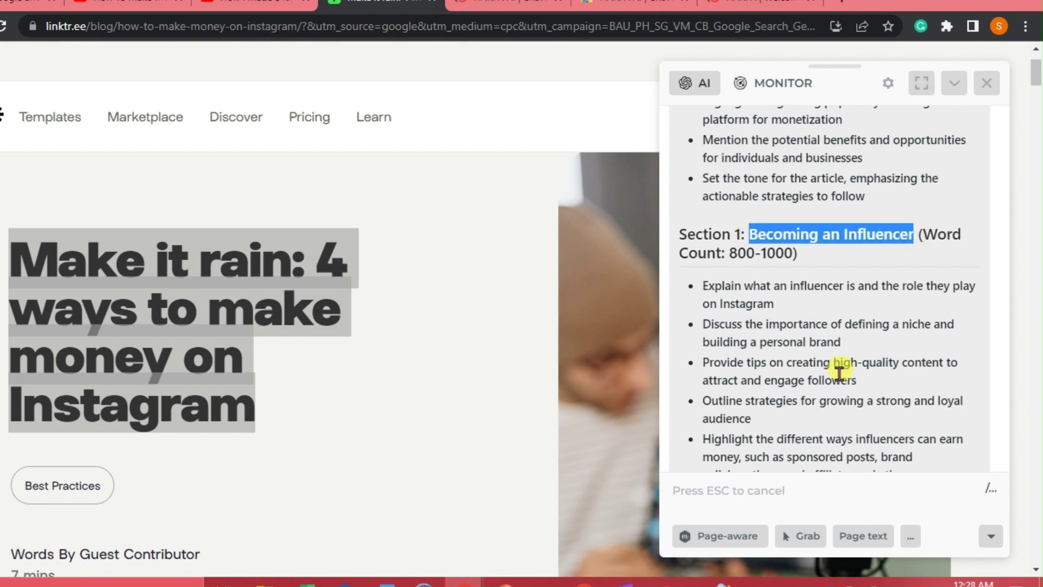
scroll(836, 373, down, 15)
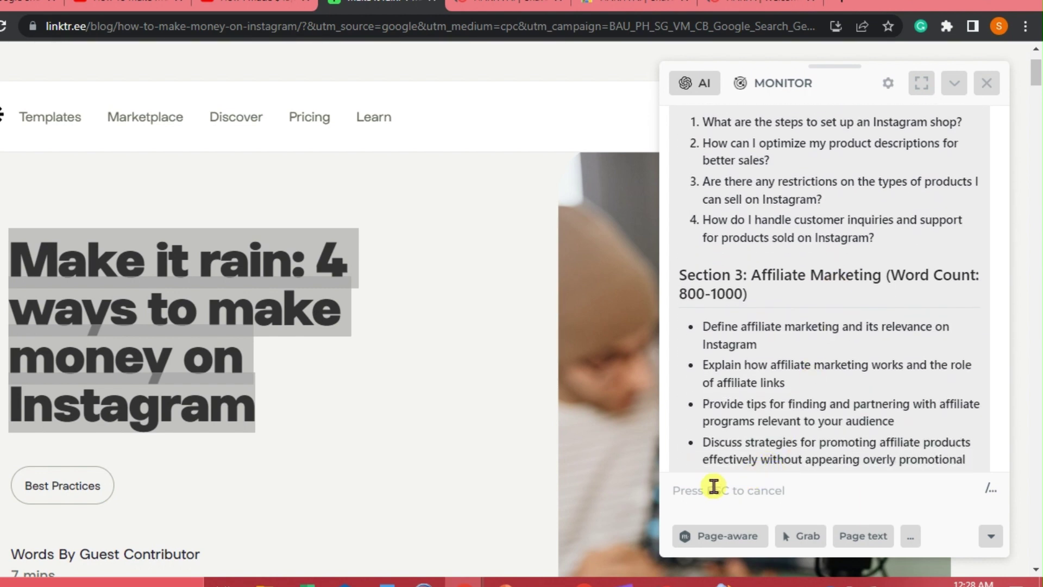
text(Becoming an Influencer)
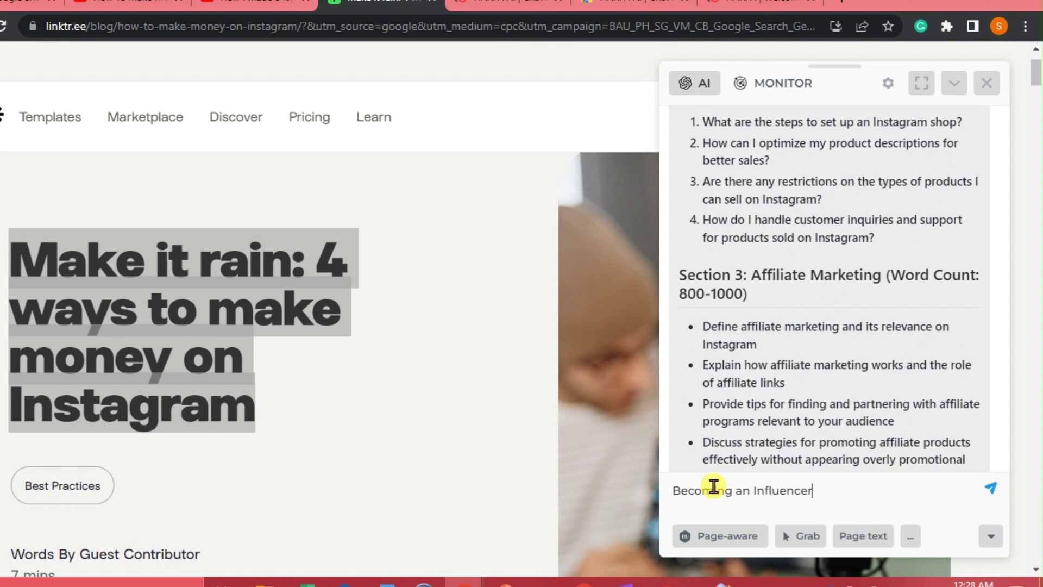
- Send 'Becoming an Influencer' to generate that article section
key(Return)
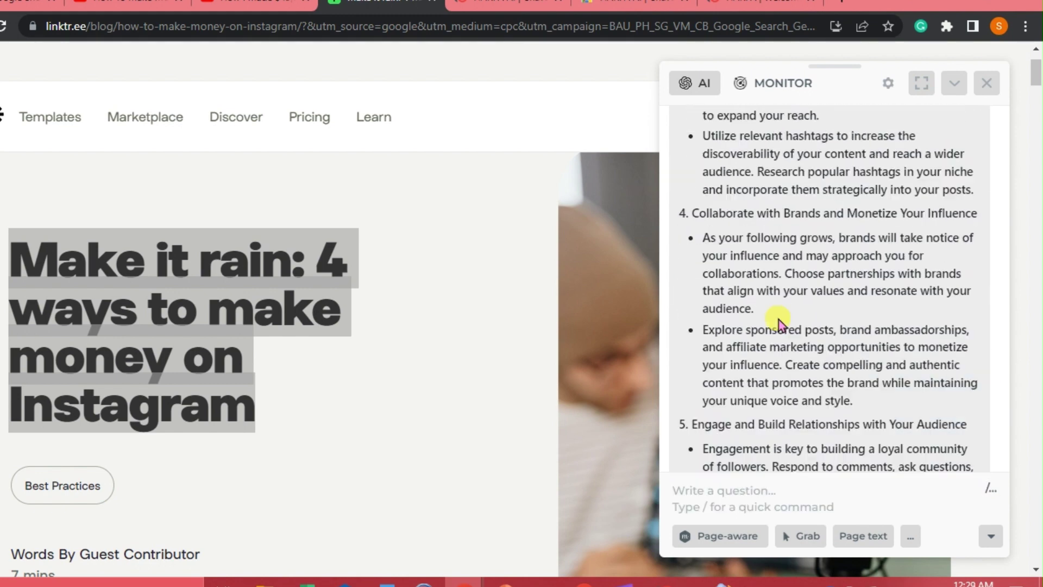
scroll(777, 319, up, 10)
scroll(777, 319, up, 5)
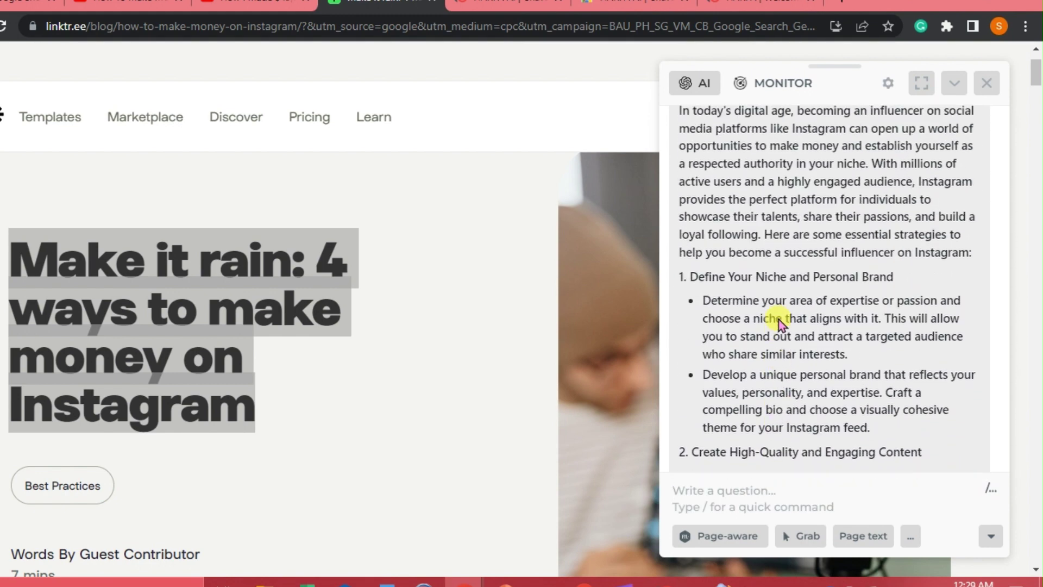
scroll(778, 319, down, 15)
scroll(804, 385, down, 2)
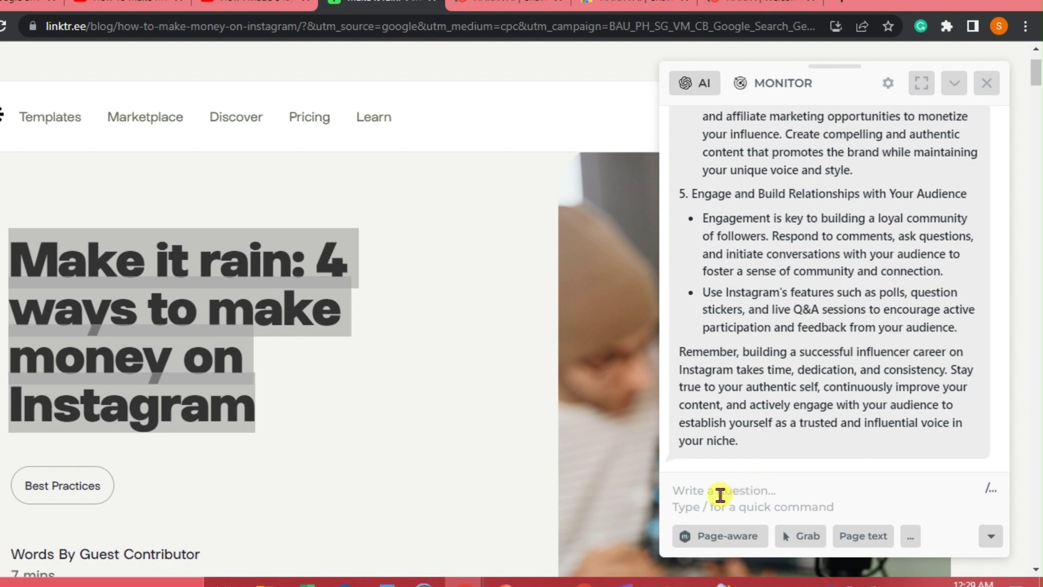
- Delete the leftover word 'continue' from the Write a question box
text(continue)
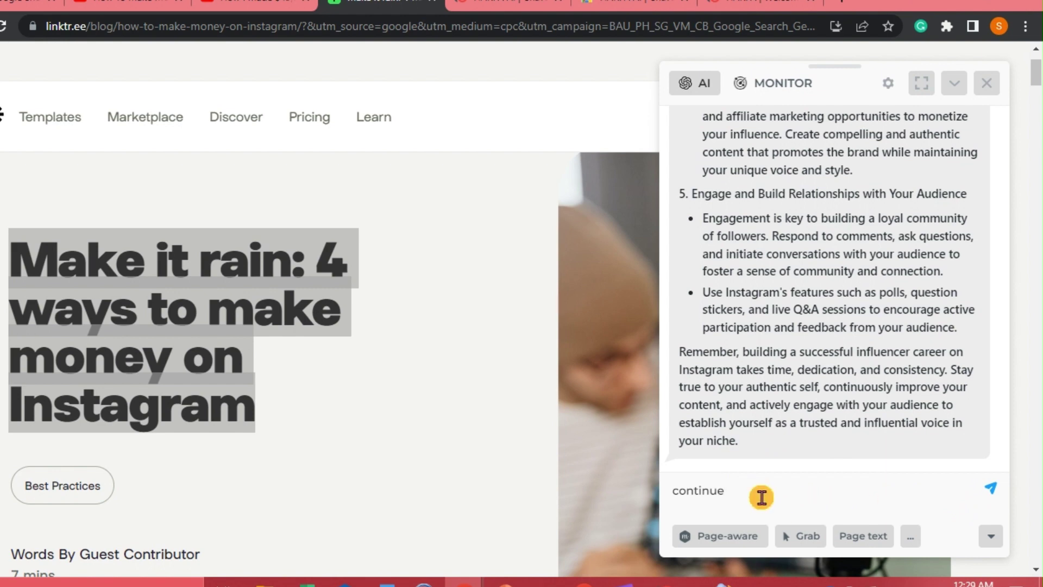
drag(761, 496, 640, 491)
key(BackSpace)
- Scroll the chat up to the outline's 'Section 2: Selling Products or Services' heading
scroll(728, 328, up, 2)
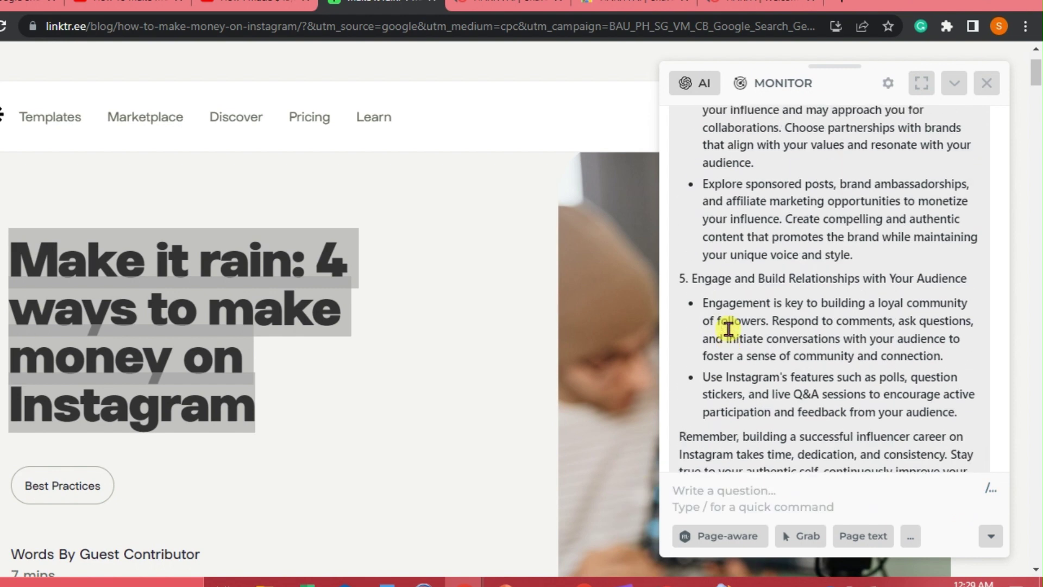
scroll(727, 329, up, 10)
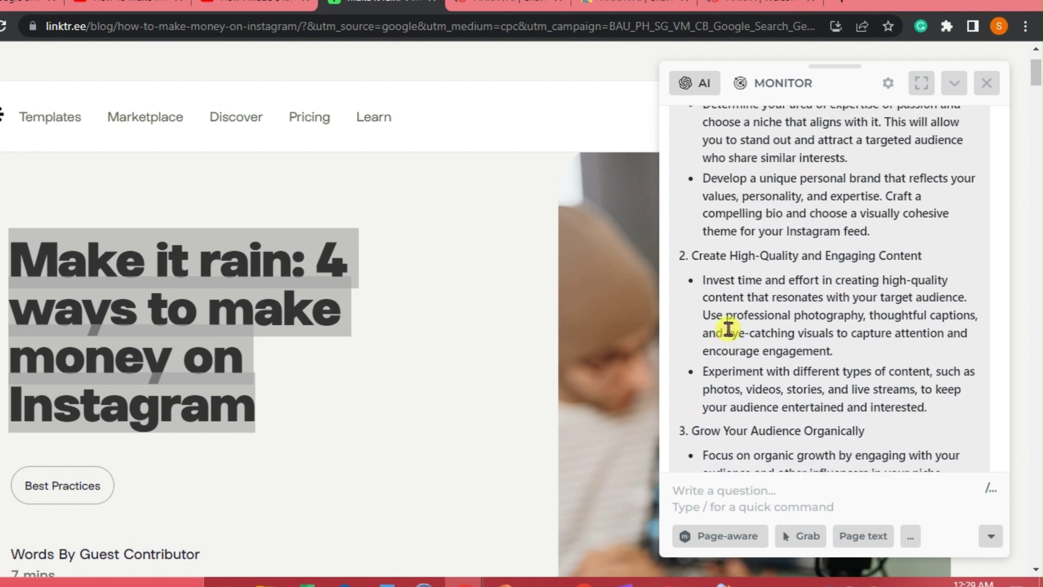
scroll(728, 329, up, 6)
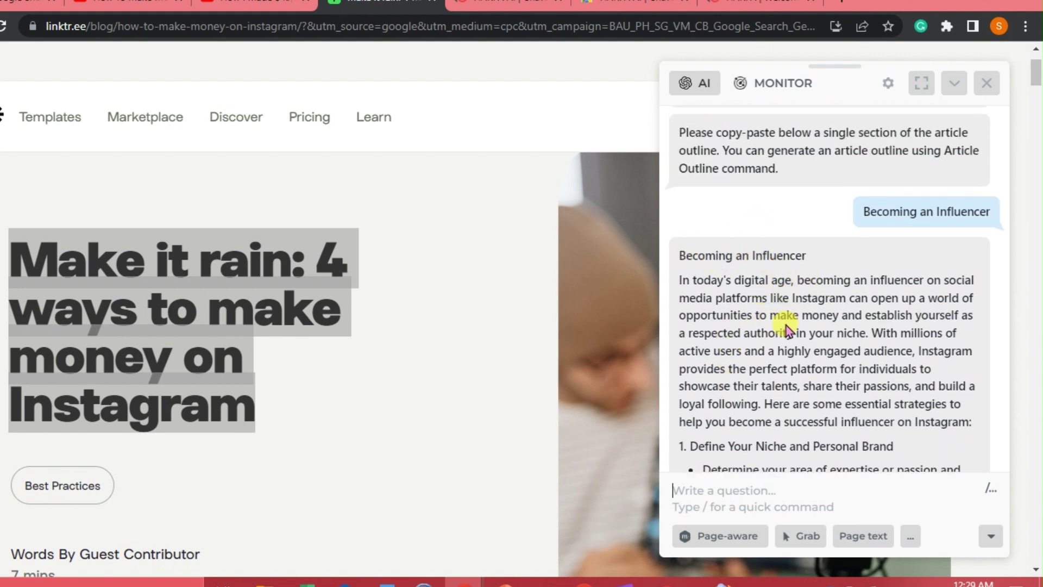
scroll(782, 326, down, 10)
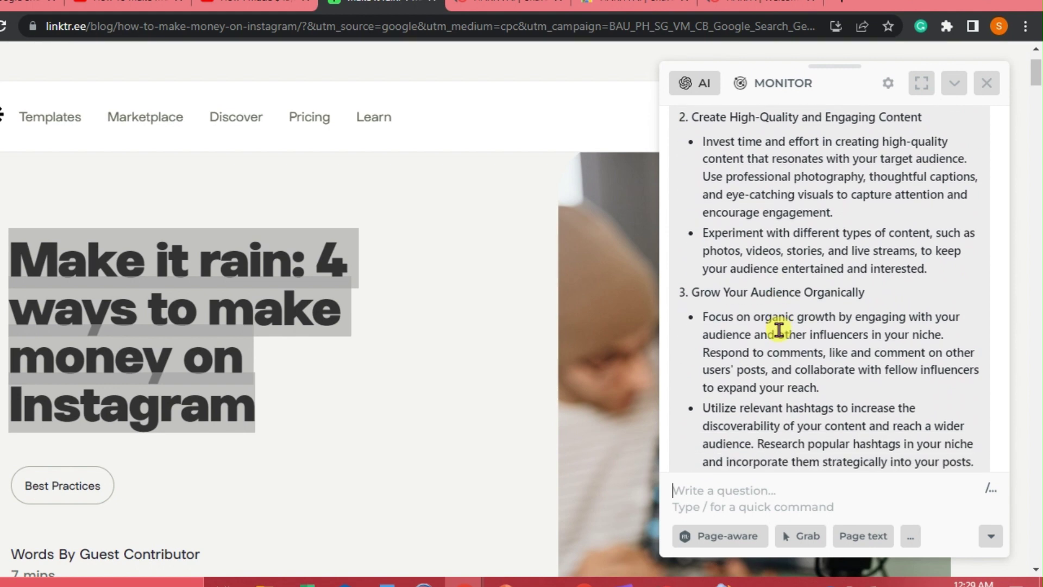
scroll(779, 330, down, 6)
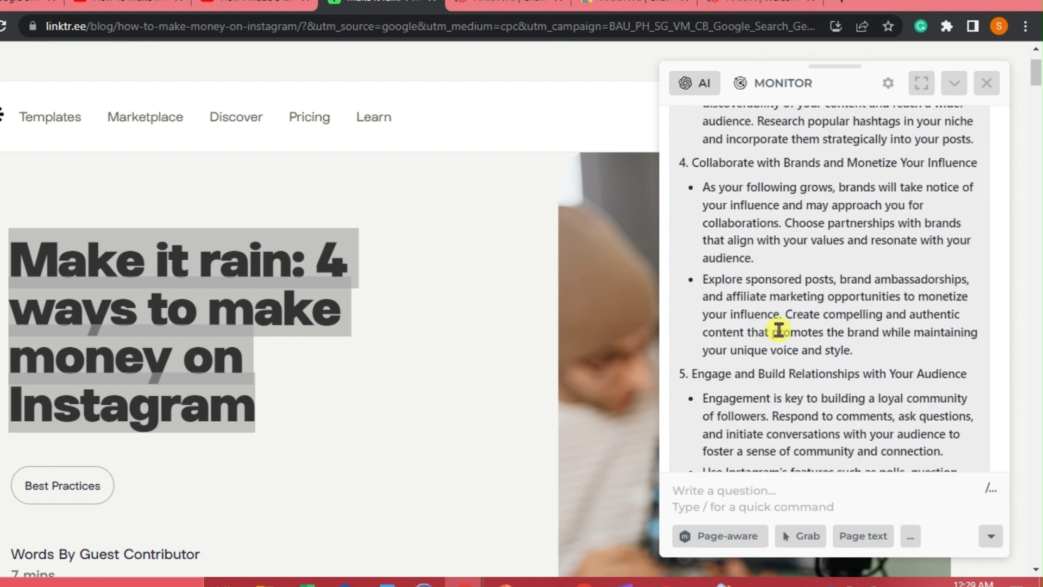
scroll(779, 329, up, 15)
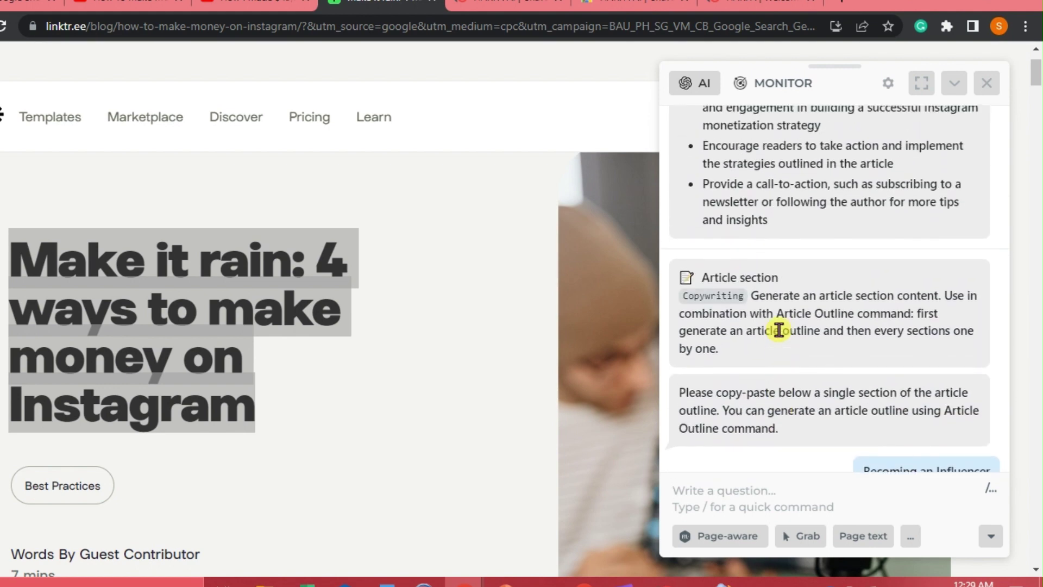
scroll(778, 329, down, 15)
scroll(779, 329, up, 5)
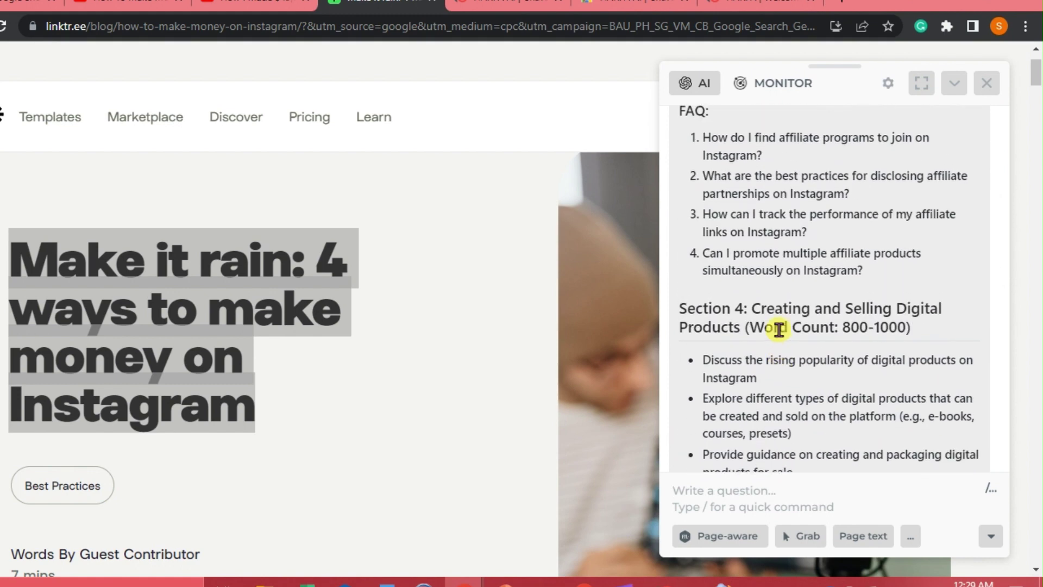
scroll(779, 329, up, 12)
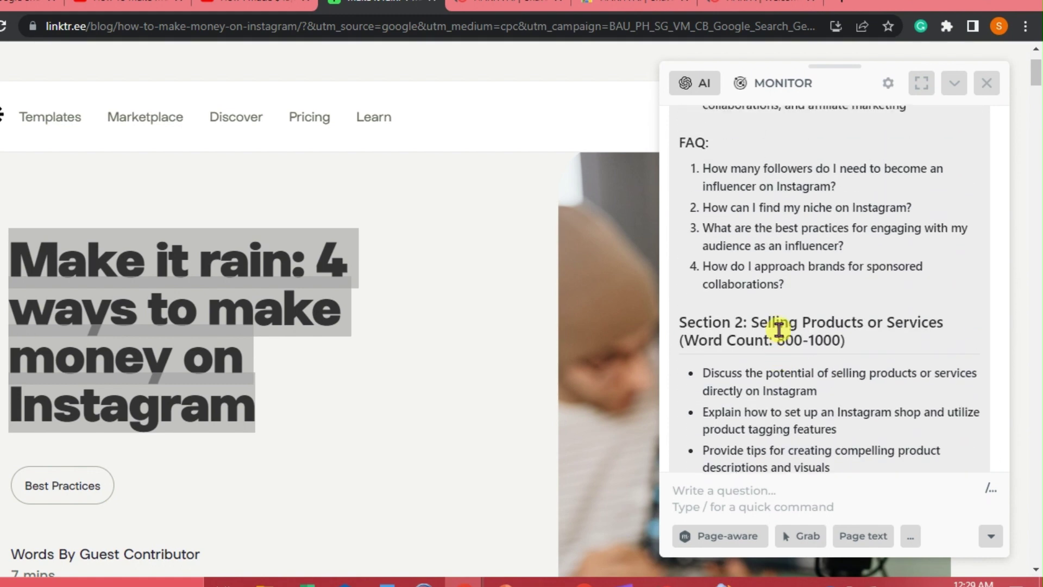
scroll(779, 330, up, 1)
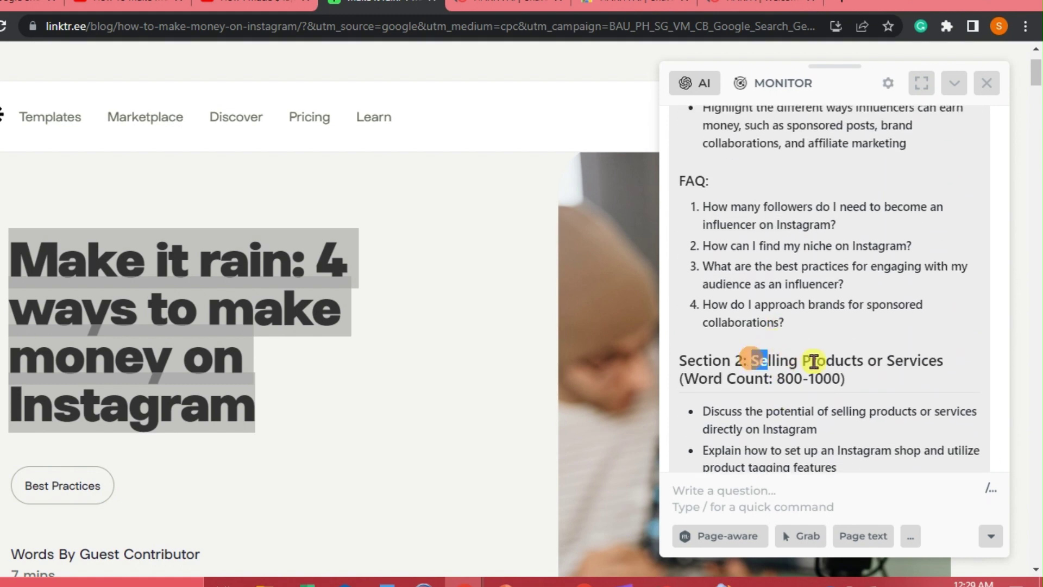
- Paste the 'Selling Products or Services' heading as the question and send it
drag(813, 361, 956, 365)
key(ctrl+c)
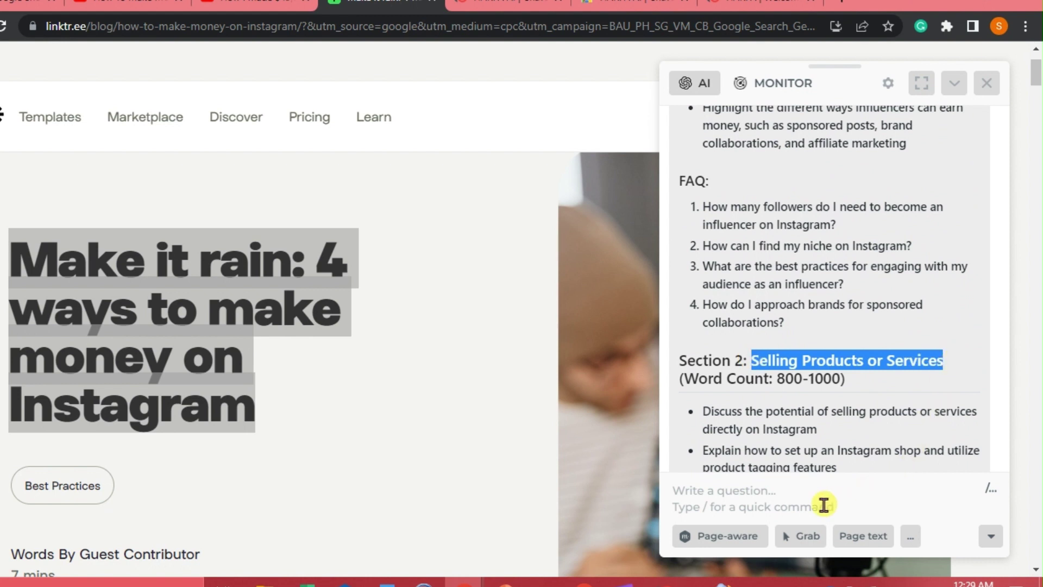
click(801, 509)
key(ctrl+v)
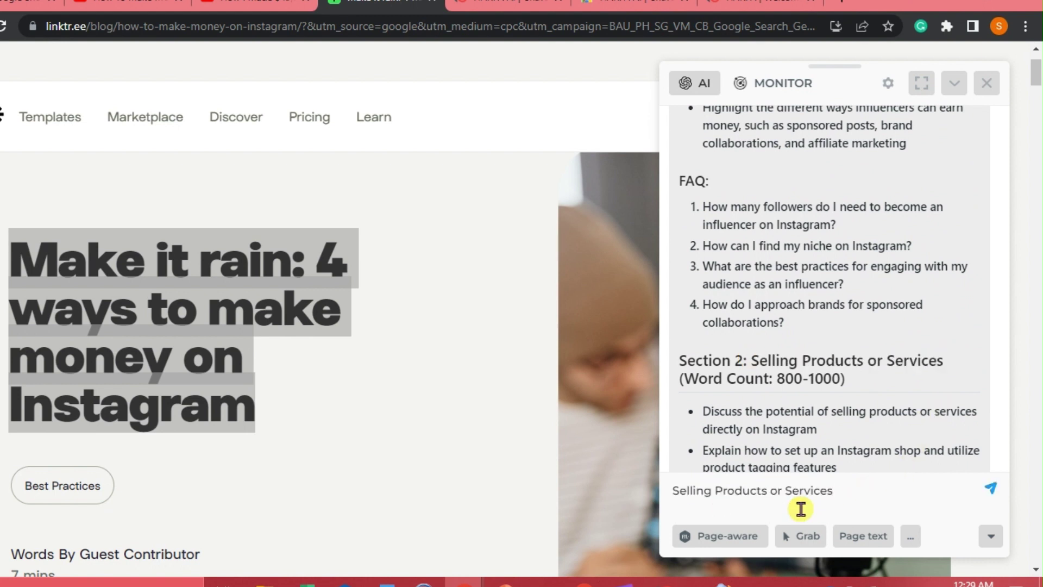
key(Return)
- Scroll through the generated sections, including Creating and Selling Digital Products
scroll(822, 334, up, 8)
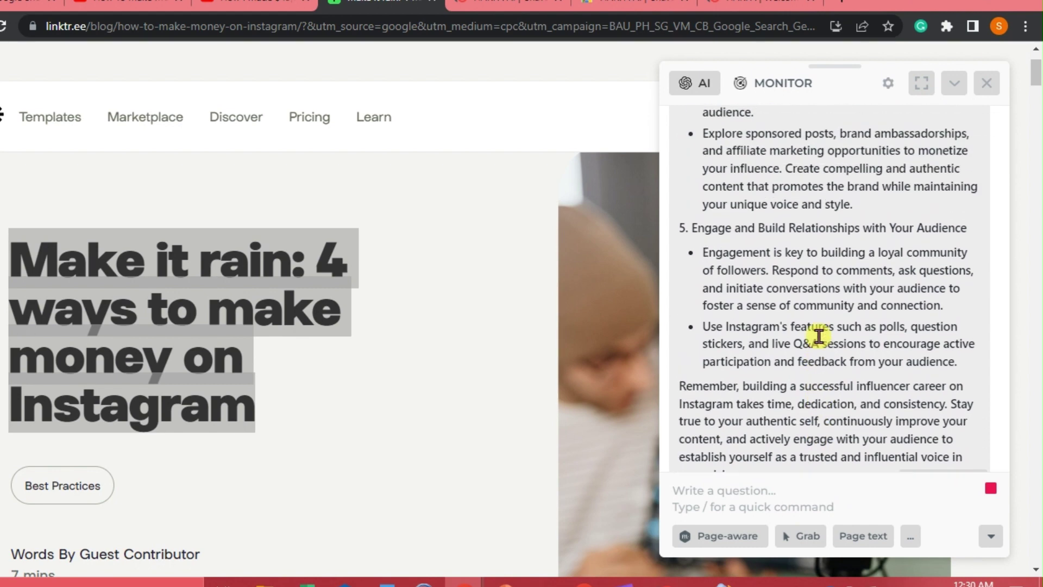
scroll(818, 336, up, 4)
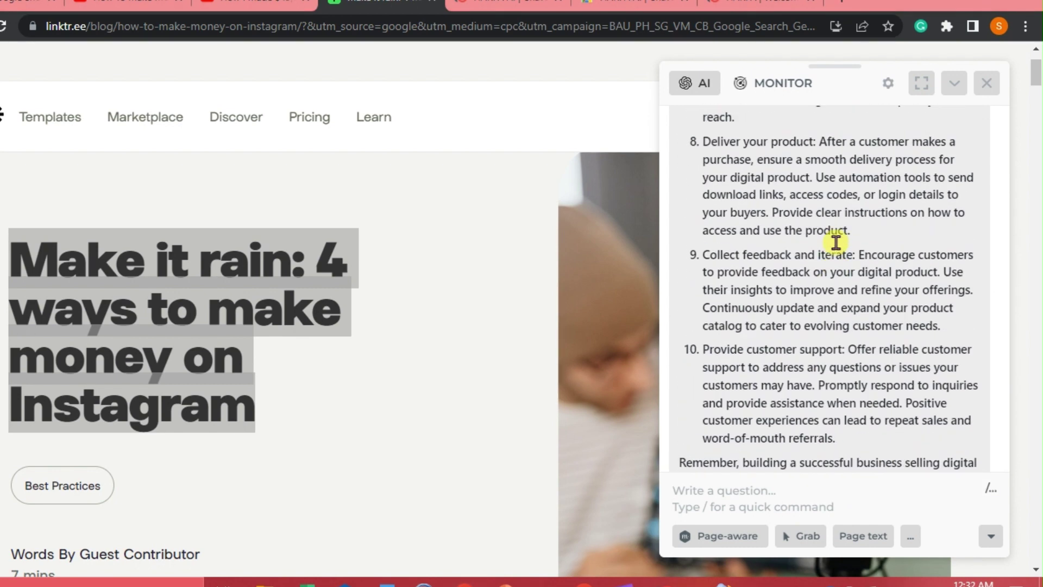
scroll(826, 234, up, 10)
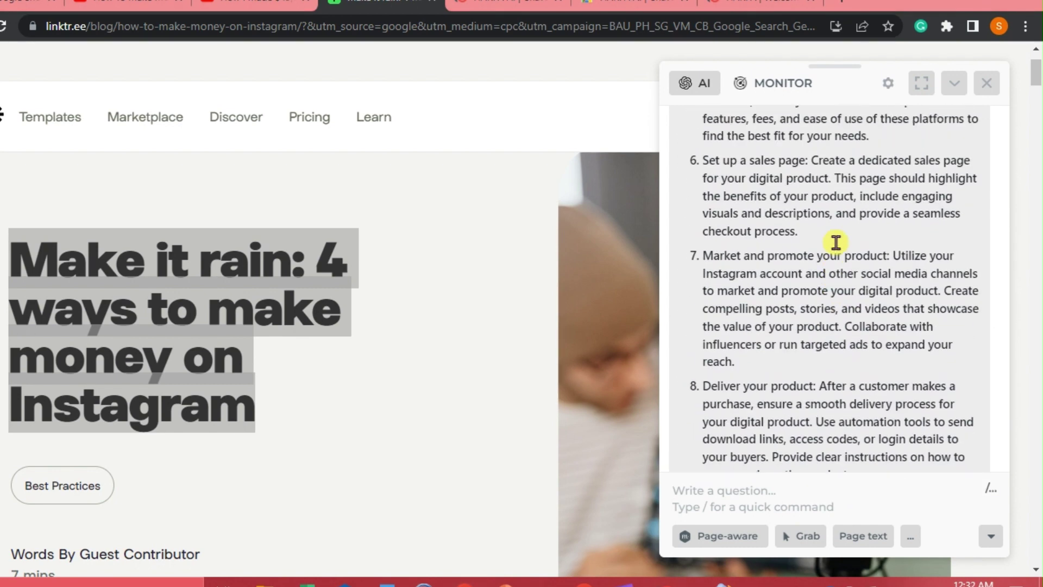
scroll(835, 243, up, 1)
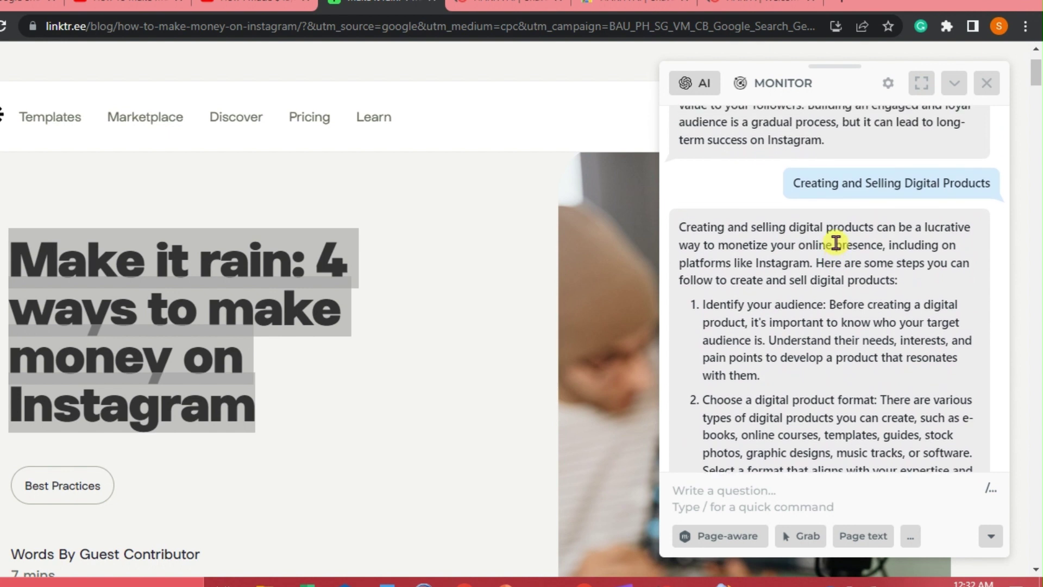
scroll(835, 243, up, 3)
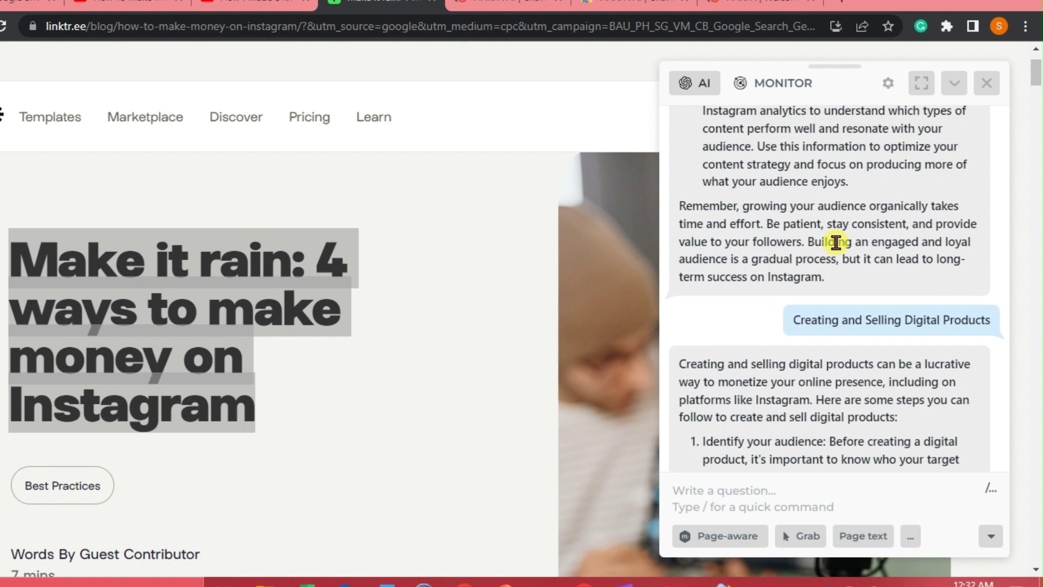
scroll(836, 243, up, 6)
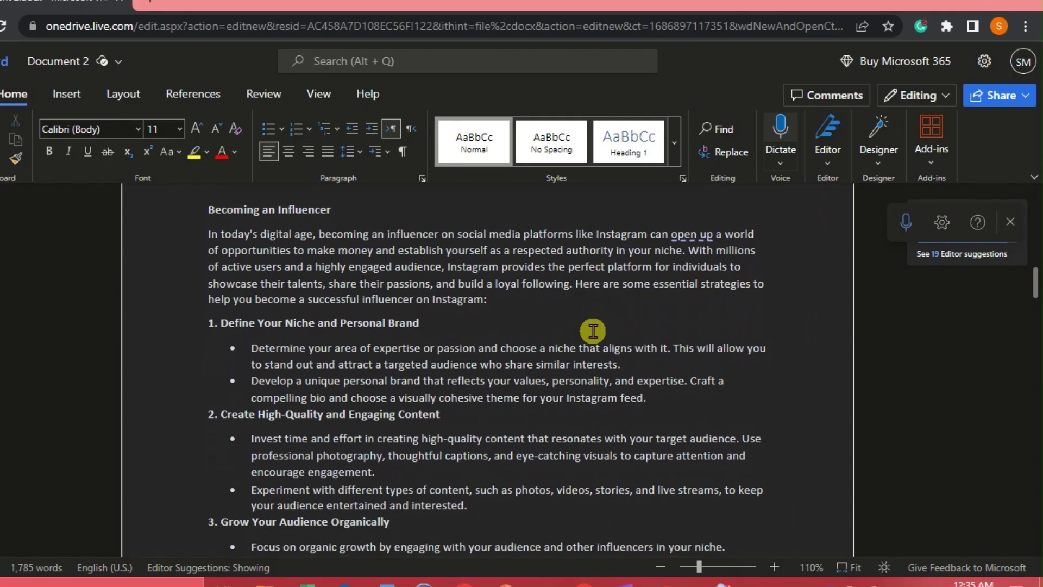
- Review the pasted article sections in Word Online's Document 2, from influencer strategies to digital-product steps
scroll(593, 331, down, 5)
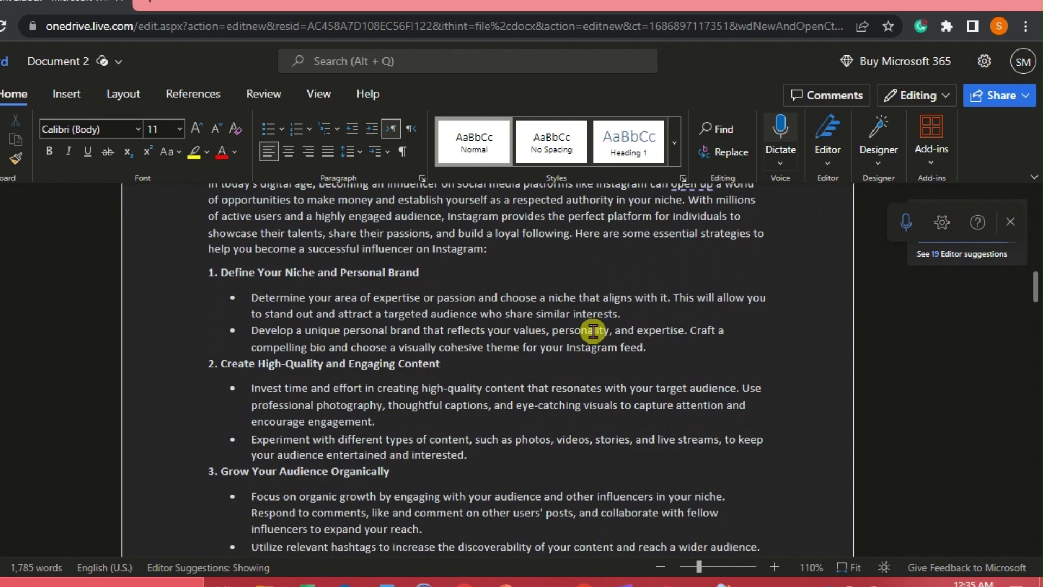
scroll(592, 331, down, 15)
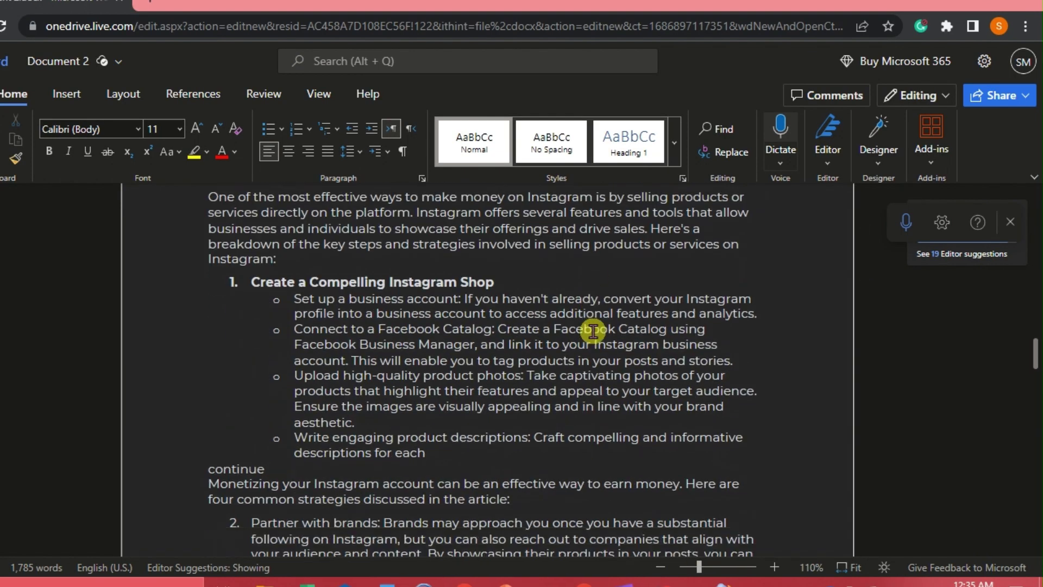
scroll(593, 330, down, 15)
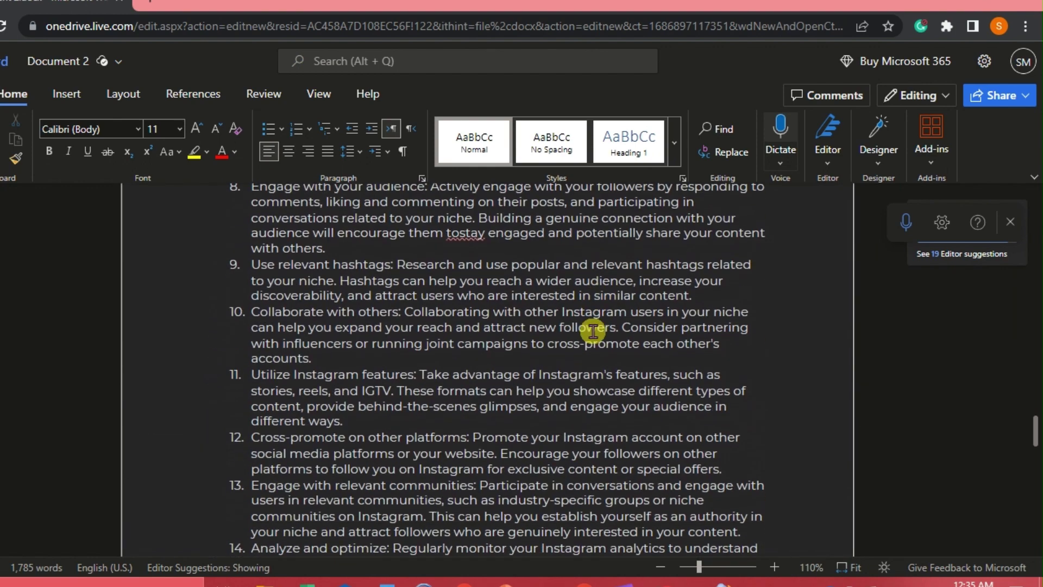
scroll(592, 332, down, 10)
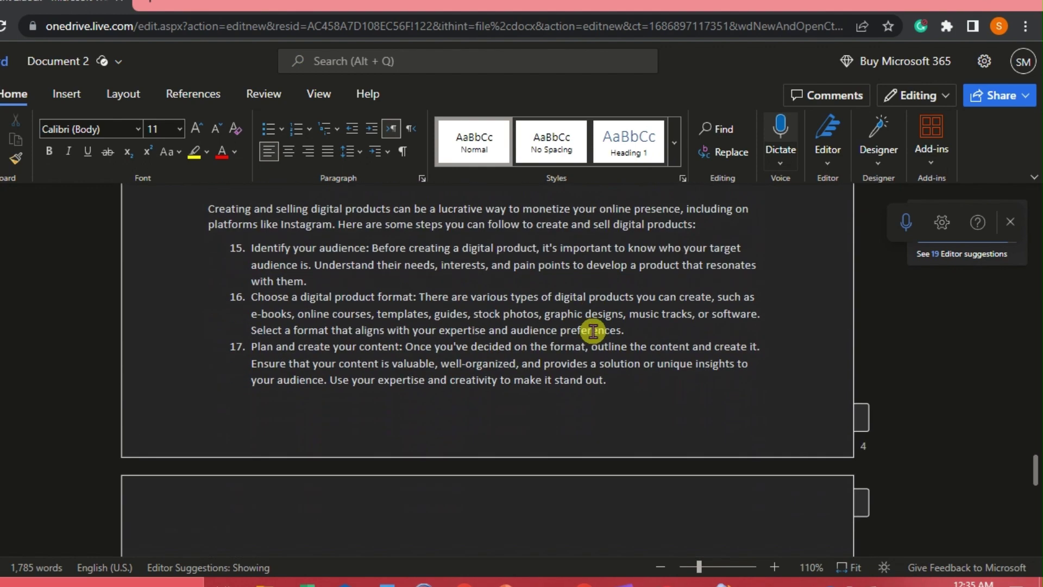
scroll(593, 330, down, 4)
scroll(594, 294, up, 8)
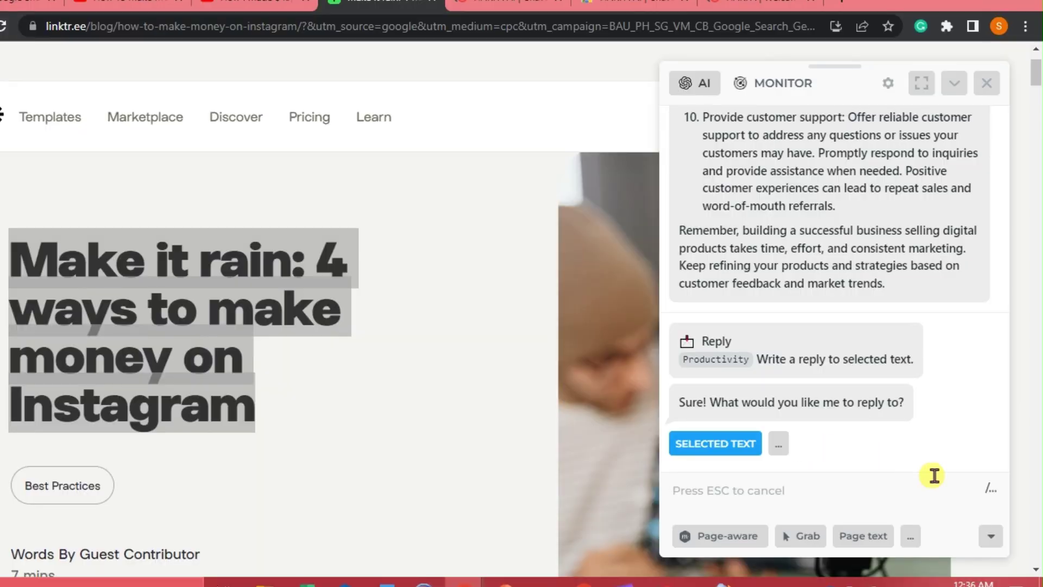
- Bring up the AI command list and scroll to Control commands like Continue, Echo parameters and Clear
click(989, 489)
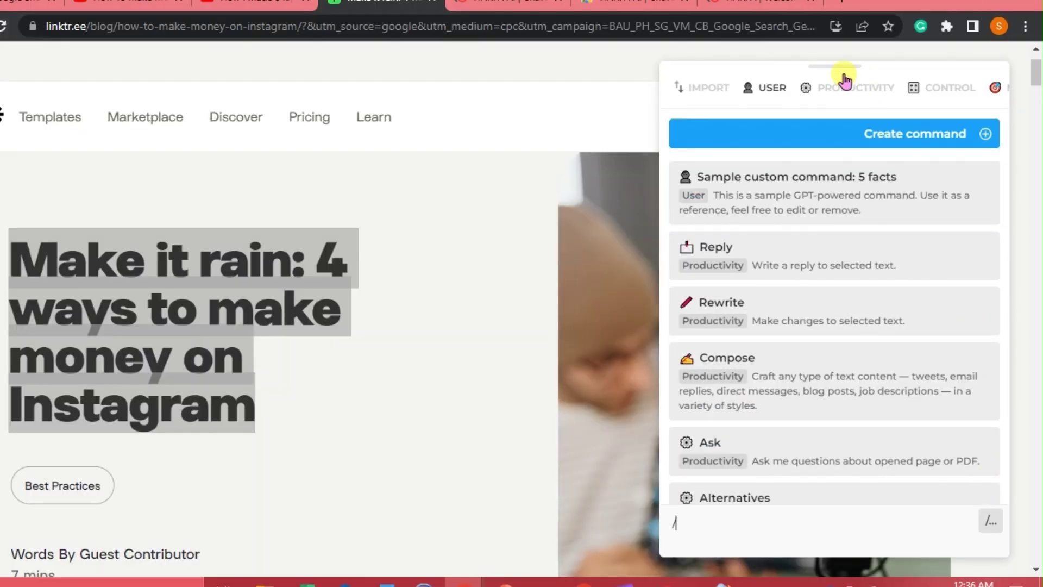
scroll(844, 95, right, 10)
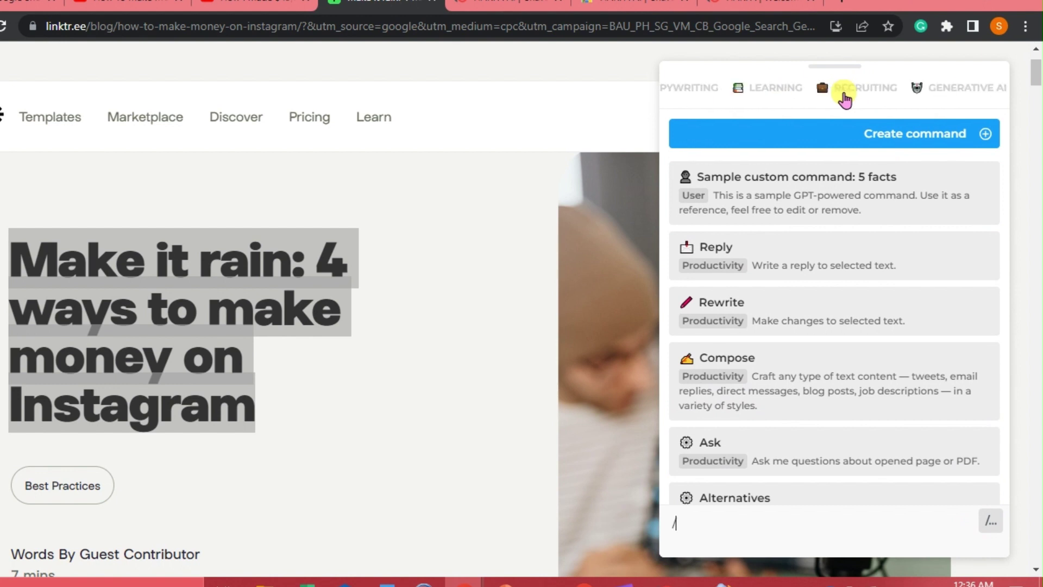
scroll(768, 95, left, 10)
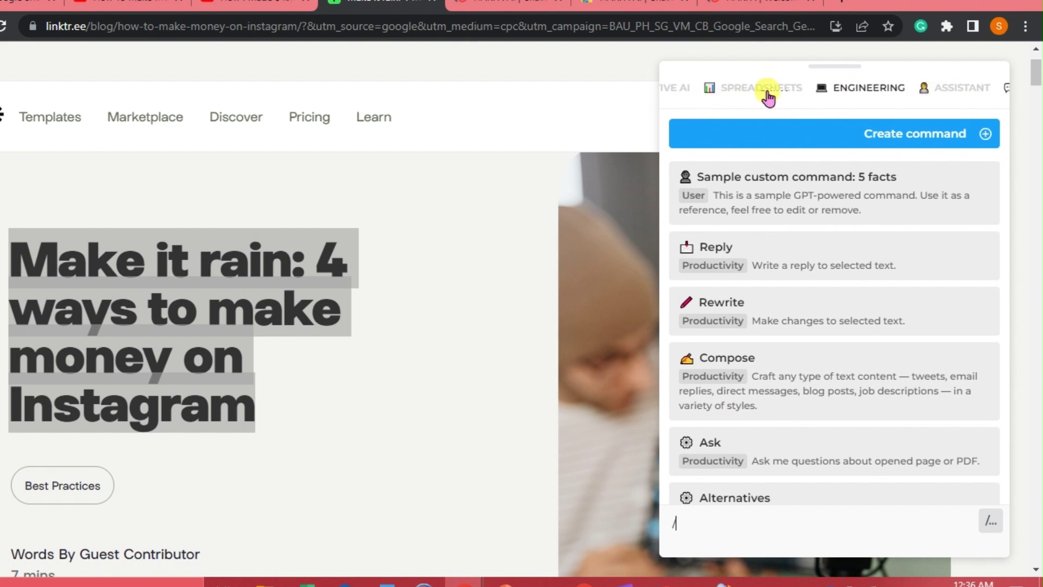
scroll(792, 251, down, 10)
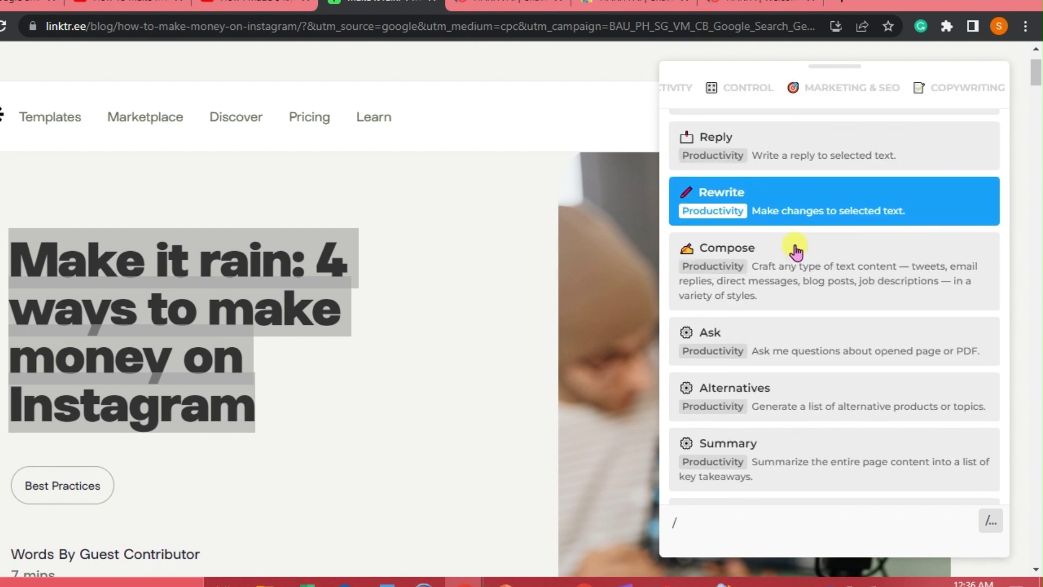
scroll(790, 305, down, 8)
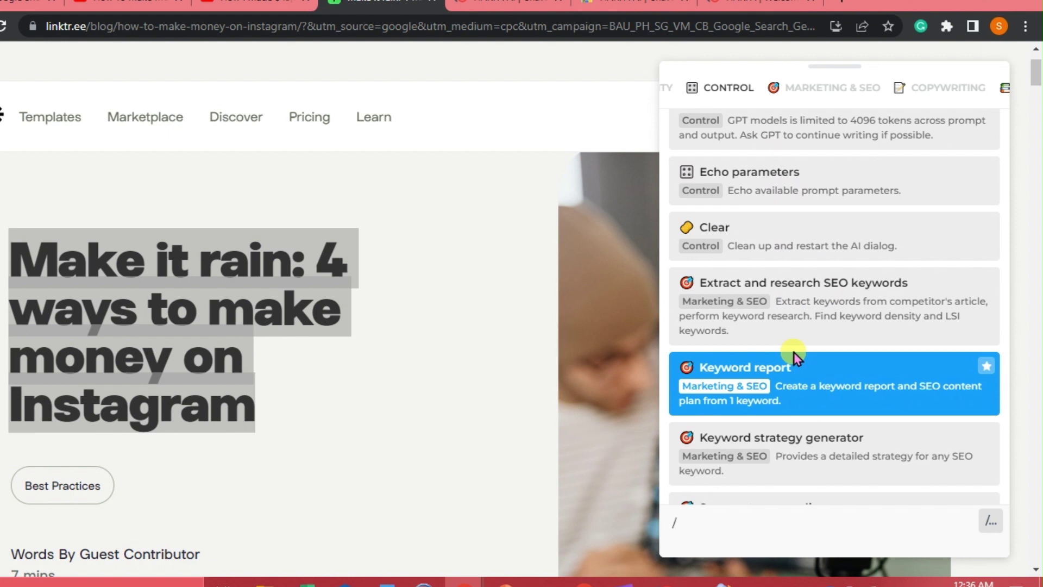
scroll(799, 244, up, 1)
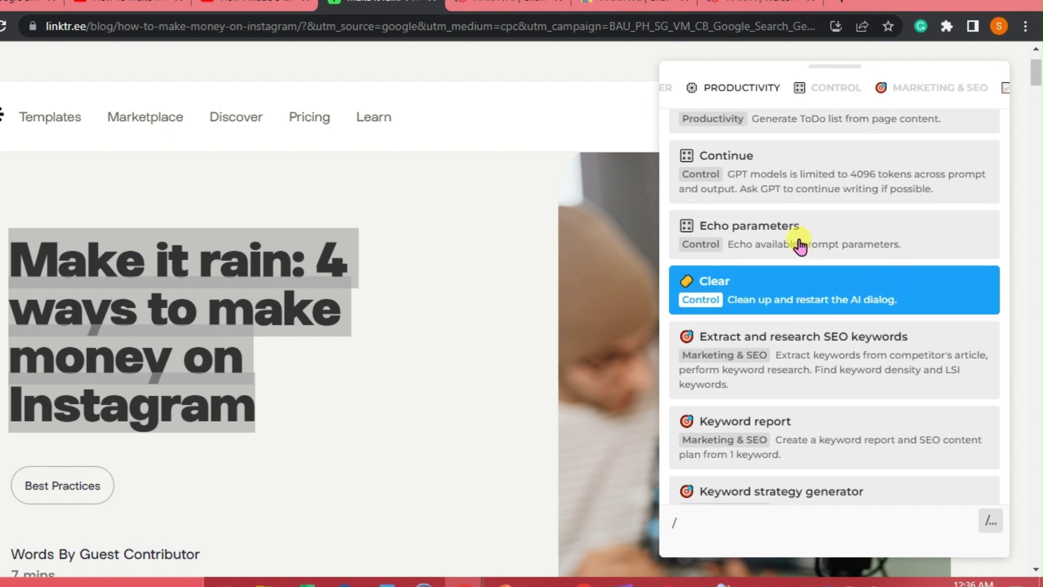